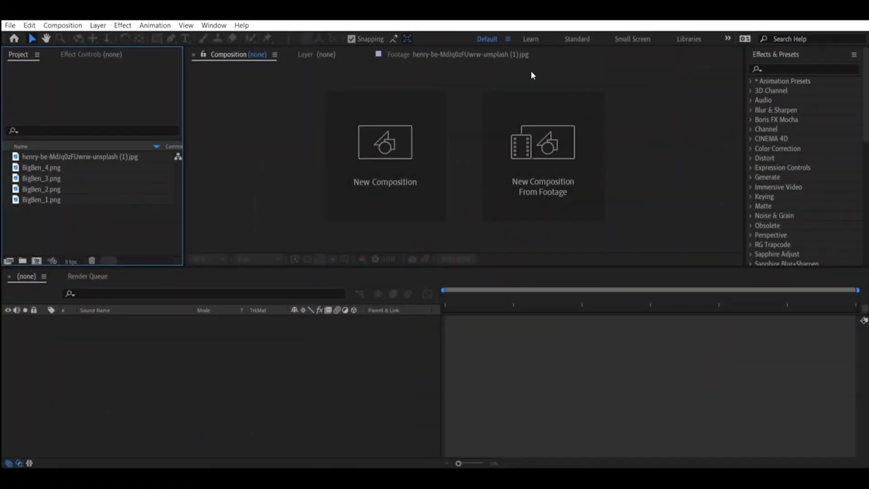
Step: Open the original Big Ben JPG in the footage viewer and examine the tower photo up close
{"action": "double_click", "coordinate": [82, 156]}
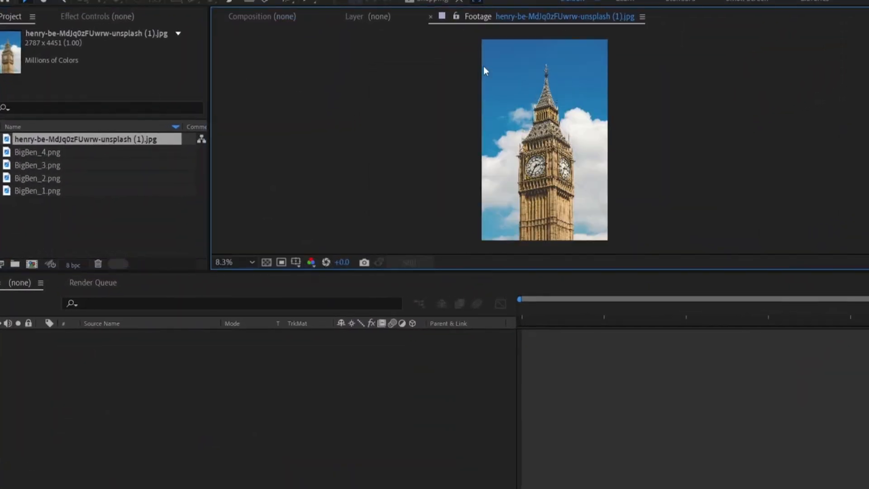
{"action": "key", "text": "period"}
{"action": "key", "text": "period"}
{"action": "key", "text": "comma"}
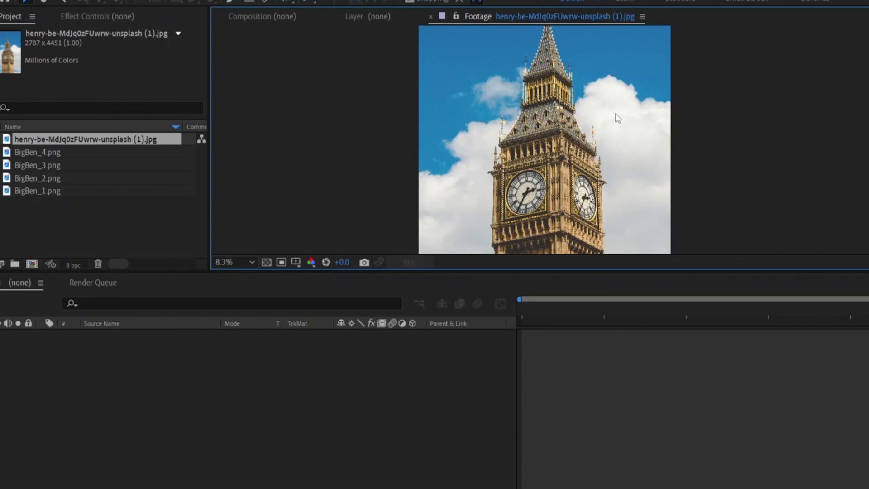
{"action": "key", "text": "period"}
Step: Create a 5-second composition named render at UHD 4K 25 and fit its whole frame in the viewer
{"action": "left_click", "coordinate": [261, 24]}
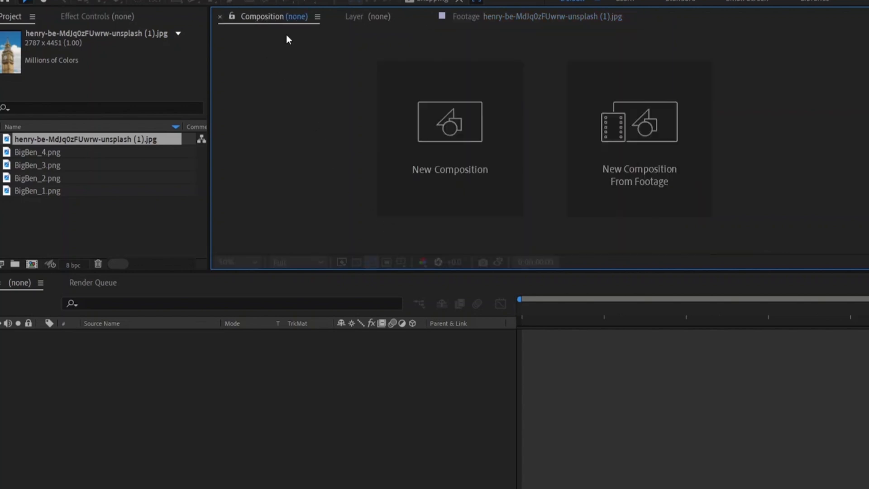
{"action": "left_click", "coordinate": [462, 171]}
{"action": "key", "text": "BackSpace"}
{"action": "type", "text": "render"}
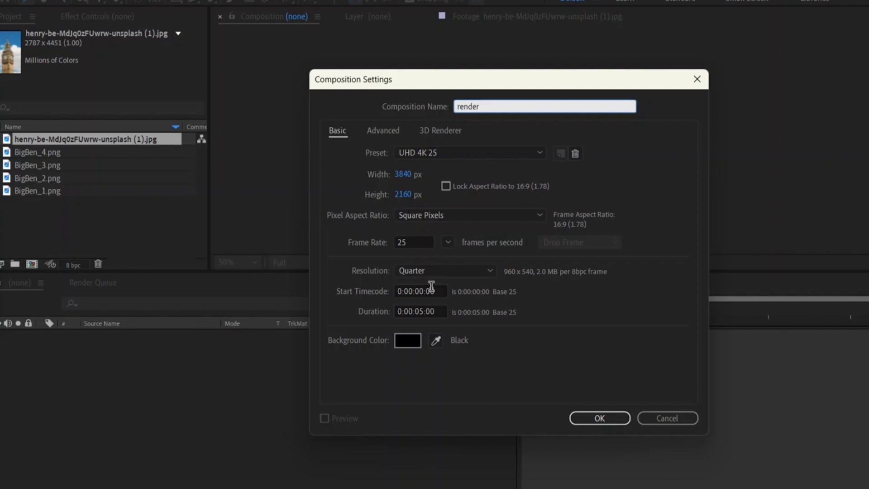
{"action": "left_click", "coordinate": [599, 418]}
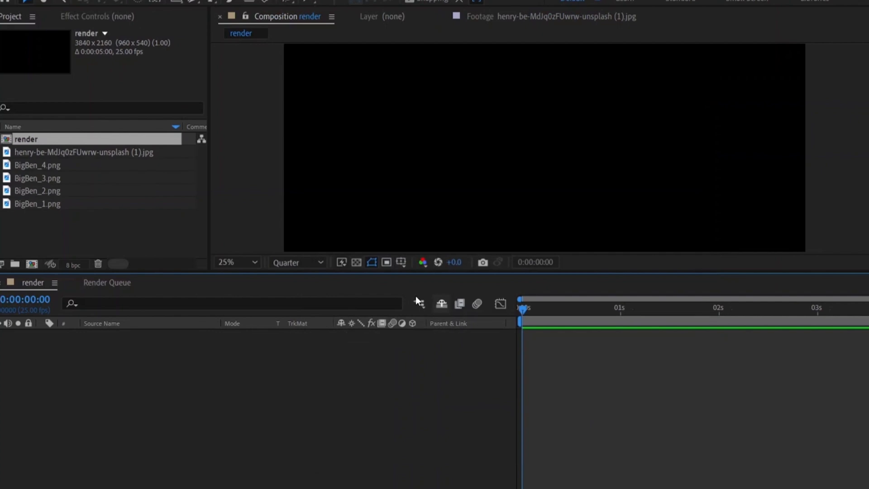
{"action": "left_click", "coordinate": [251, 262]}
{"action": "left_click", "coordinate": [246, 274]}
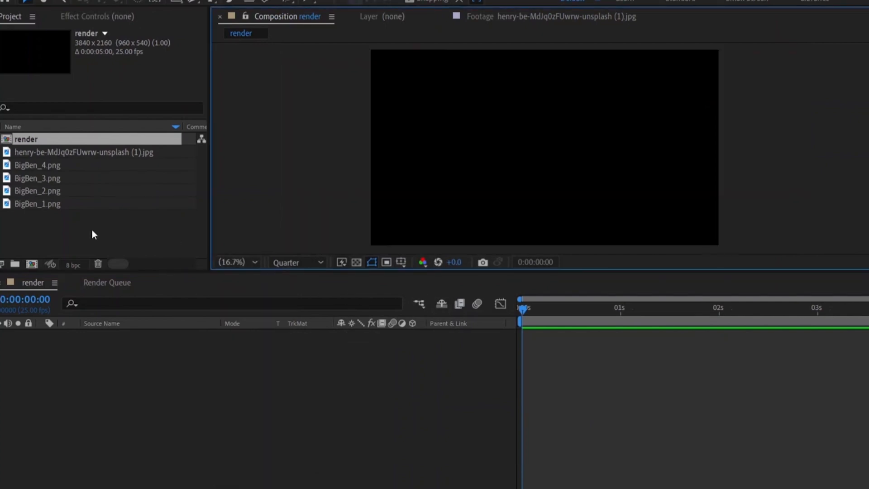
Step: Add the four BigBen PNGs to the render composition and order the layers from BigBen_1 on top to BigBen_4 at the bottom
{"action": "left_click_drag", "start_coordinate": [91, 229], "coordinate": [99, 365]}
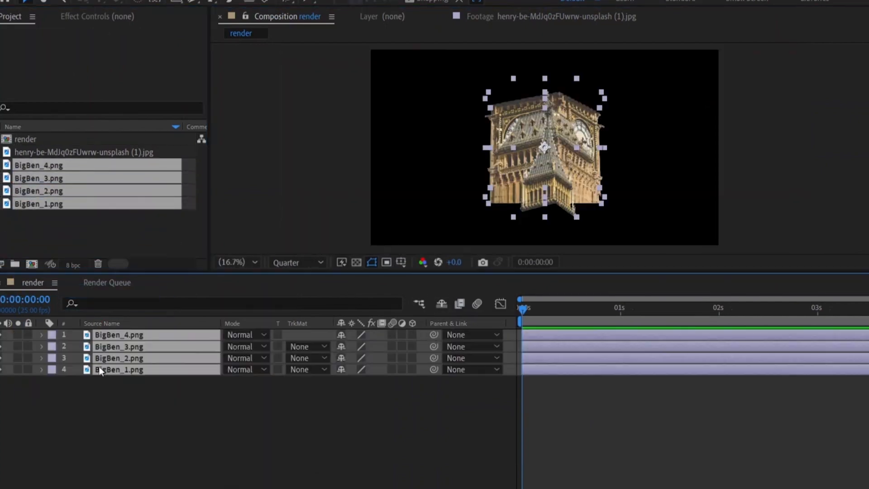
{"action": "left_click", "coordinate": [199, 406]}
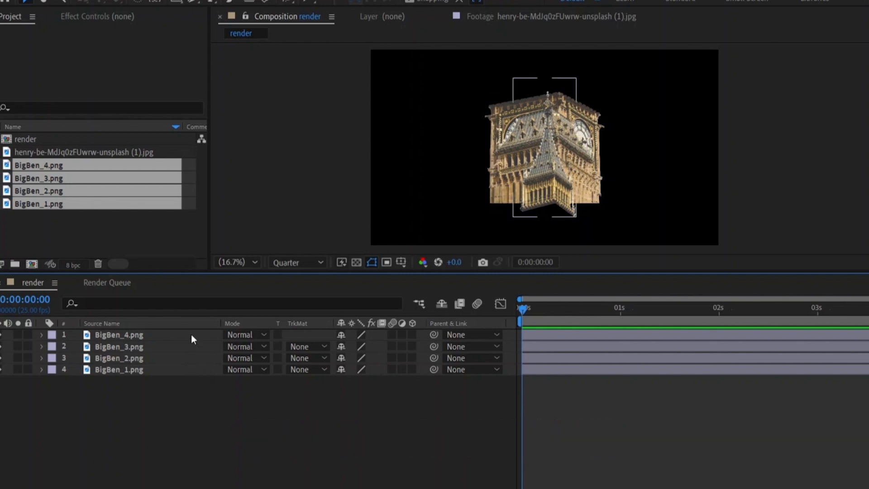
{"action": "left_click_drag", "start_coordinate": [191, 334], "coordinate": [181, 375]}
{"action": "left_click_drag", "start_coordinate": [181, 334], "coordinate": [181, 363]}
{"action": "left_click_drag", "start_coordinate": [181, 335], "coordinate": [181, 352]}
Step: Position the four BigBen pieces in the composition so their edges line up into one continuous tower
{"action": "left_click_drag", "start_coordinate": [547, 141], "coordinate": [562, 230]}
{"action": "left_click_drag", "start_coordinate": [547, 97], "coordinate": [552, 226]}
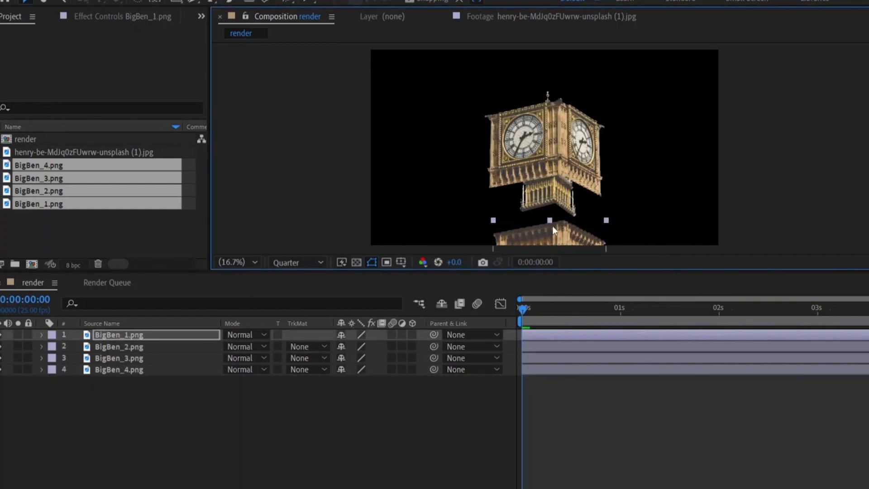
{"action": "scroll", "coordinate": [574, 217], "scroll_direction": "up", "scroll_amount": 2}
{"action": "left_click_drag", "start_coordinate": [597, 64], "coordinate": [609, 151]}
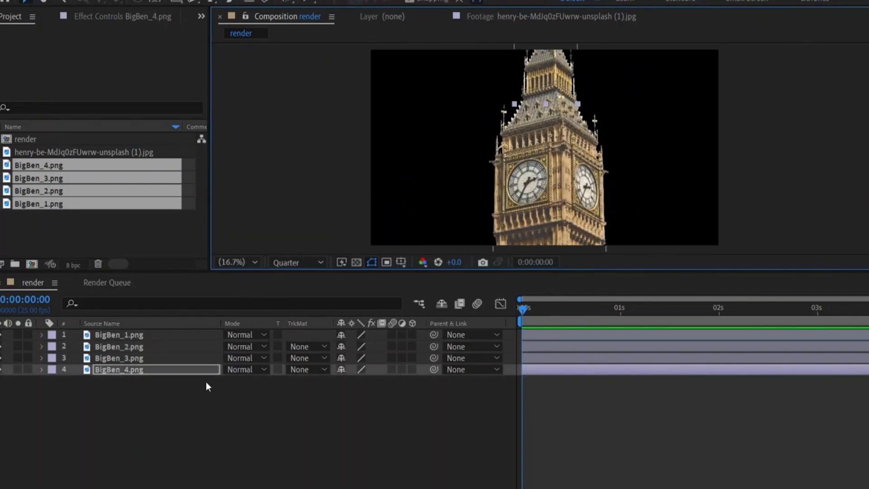
{"action": "left_click", "coordinate": [191, 410]}
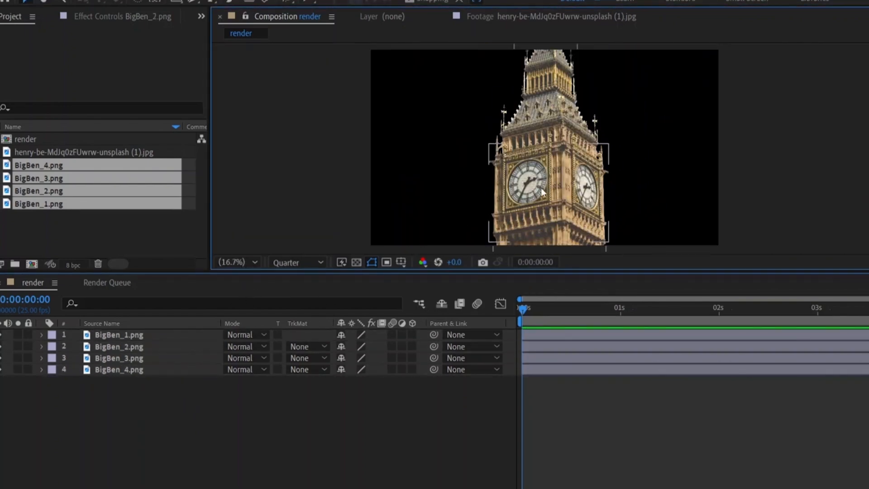
Step: Try shifting the BigBen_2 clock section and the BigBen_3 roof section sideways, and undo both moves
{"action": "left_click_drag", "start_coordinate": [541, 187], "coordinate": [583, 183]}
{"action": "left_click_drag", "start_coordinate": [546, 126], "coordinate": [517, 129]}
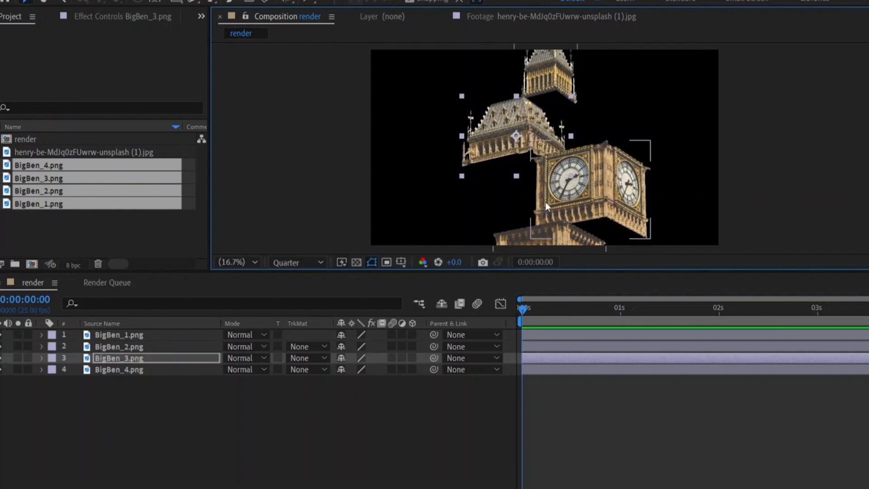
{"action": "key", "text": "ctrl+z"}
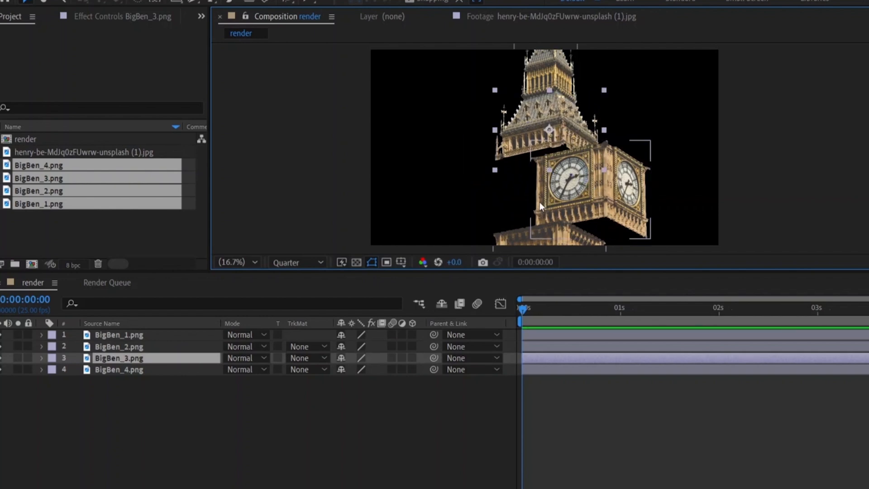
{"action": "key", "text": "ctrl+z"}
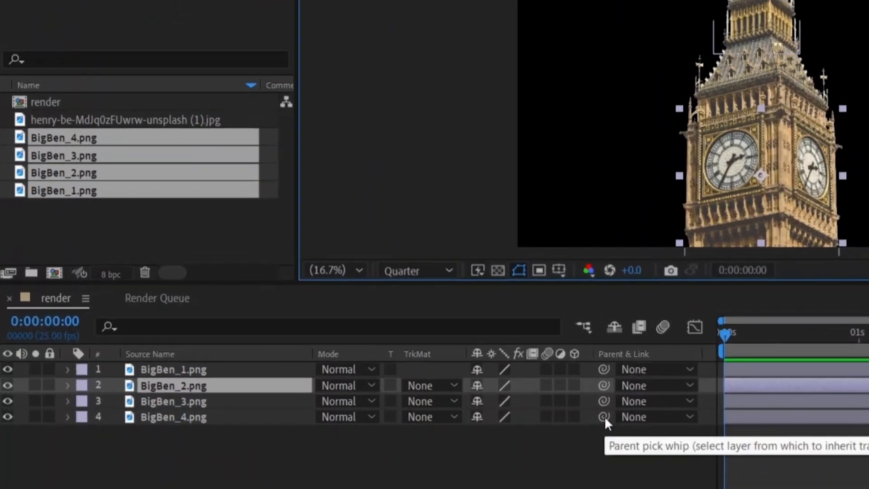
Step: Parent BigBen_4 to BigBen_3, BigBen_3 to BigBen_2, and BigBen_2 to BigBen_1
{"action": "left_click_drag", "start_coordinate": [604, 416], "coordinate": [516, 399]}
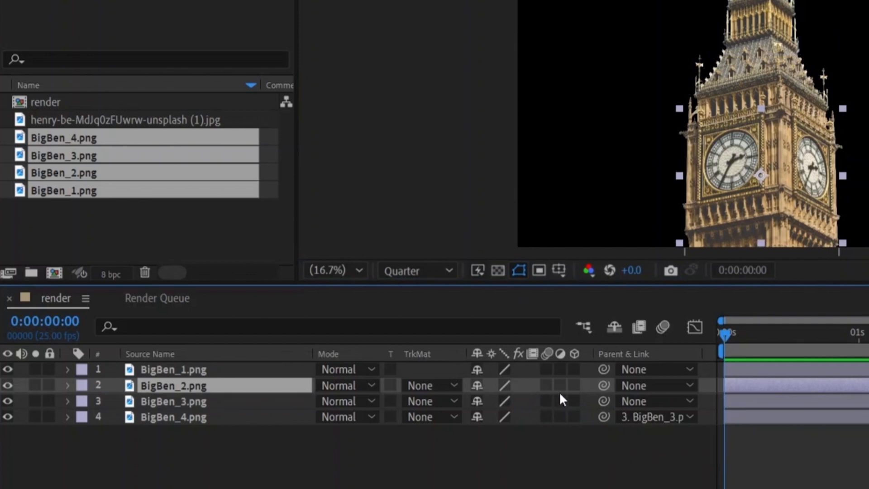
{"action": "left_click_drag", "start_coordinate": [598, 399], "coordinate": [529, 387]}
{"action": "left_click_drag", "start_coordinate": [601, 385], "coordinate": [516, 371]}
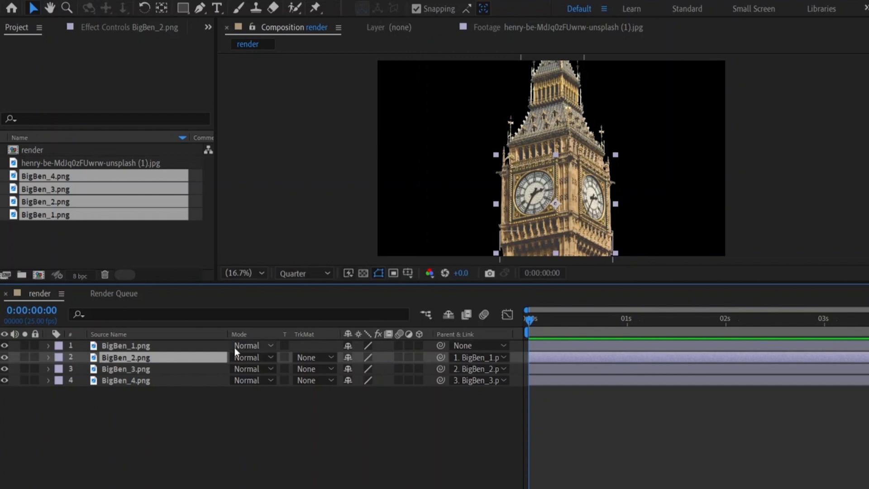
Step: Raise the BigBen_1 layer slightly and scale it down so the whole linked tower fits inside the frame, ending on the last frame
{"action": "left_click", "coordinate": [219, 337]}
{"action": "mouse_move", "coordinate": [579, 238]}
{"action": "left_mouse_down"}
{"action": "mouse_move", "coordinate": [655, 232]}
{"action": "mouse_move", "coordinate": [561, 203]}
{"action": "mouse_move", "coordinate": [611, 217]}
{"action": "mouse_move", "coordinate": [580, 307]}
{"action": "mouse_move", "coordinate": [561, 250]}
{"action": "mouse_move", "coordinate": [507, 210]}
{"action": "mouse_move", "coordinate": [557, 227]}
{"action": "mouse_move", "coordinate": [604, 224]}
{"action": "mouse_move", "coordinate": [579, 231]}
{"action": "left_mouse_up"}
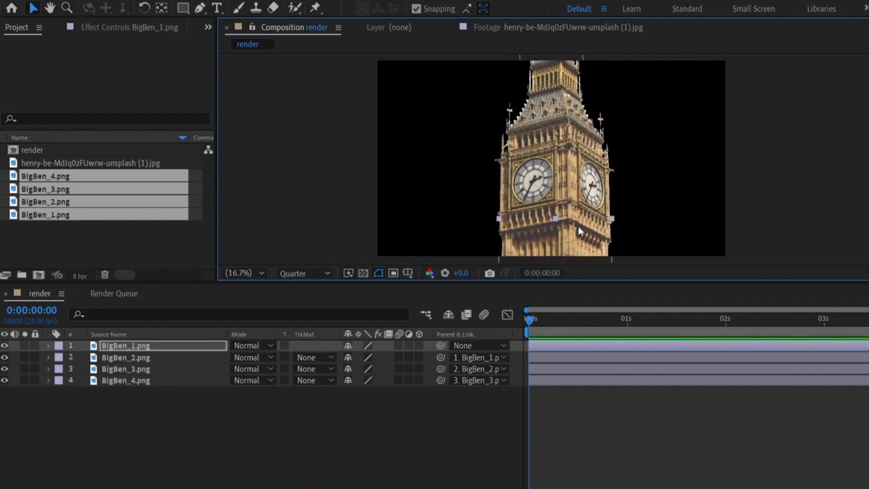
{"action": "key", "text": "s"}
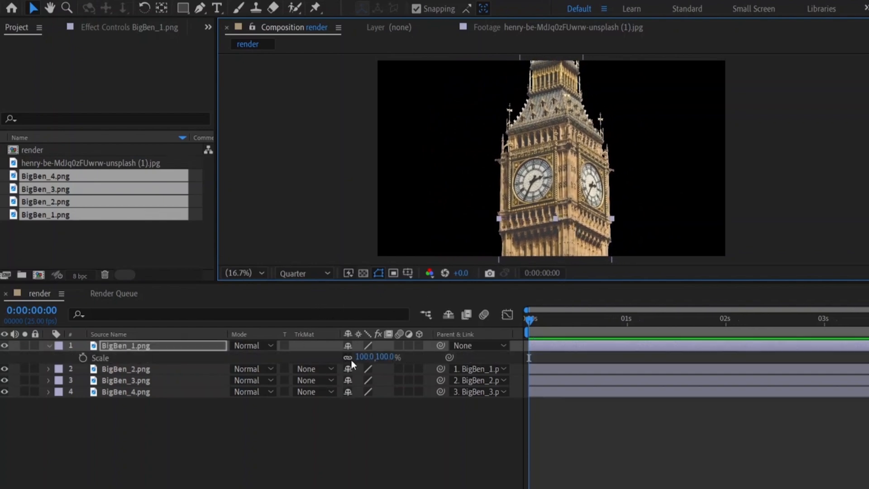
{"action": "left_click_drag", "start_coordinate": [362, 356], "coordinate": [136, 356]}
{"action": "key", "text": "End"}
{"action": "key", "text": "p"}
{"action": "left_click", "coordinate": [49, 345]}
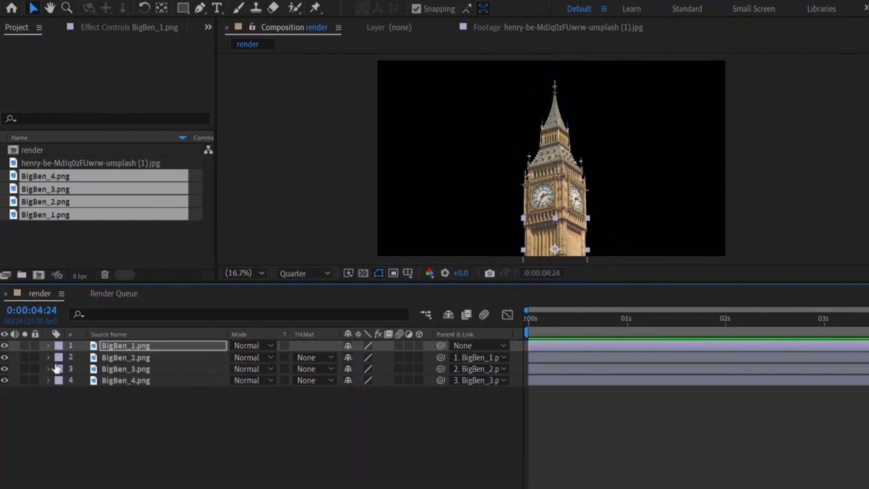
{"action": "left_click", "coordinate": [95, 425]}
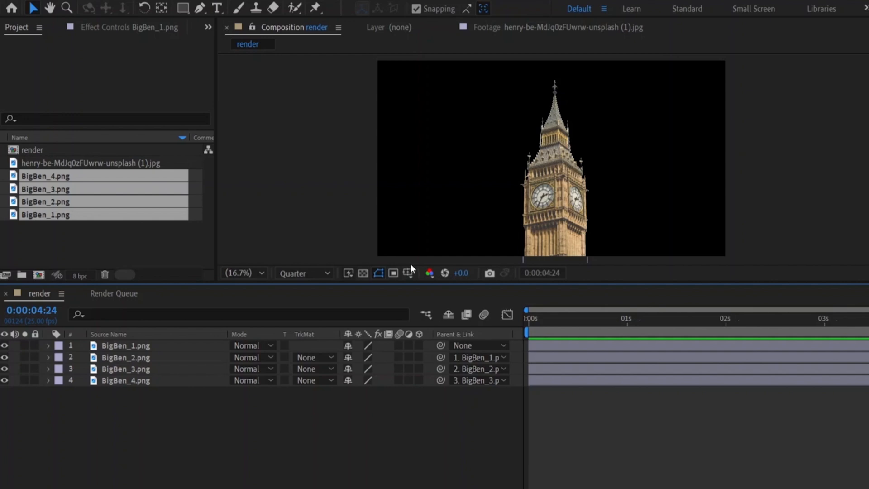
Step: Hide the BigBen_1, BigBen_2 and BigBen_3 layers, leaving only the selected BigBen_4 spire visible
{"action": "left_click", "coordinate": [169, 345]}
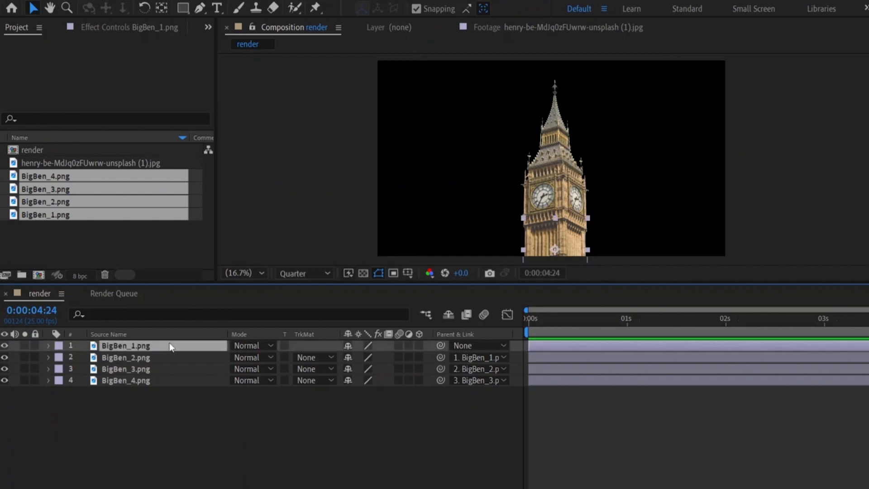
{"action": "left_click", "coordinate": [153, 380]}
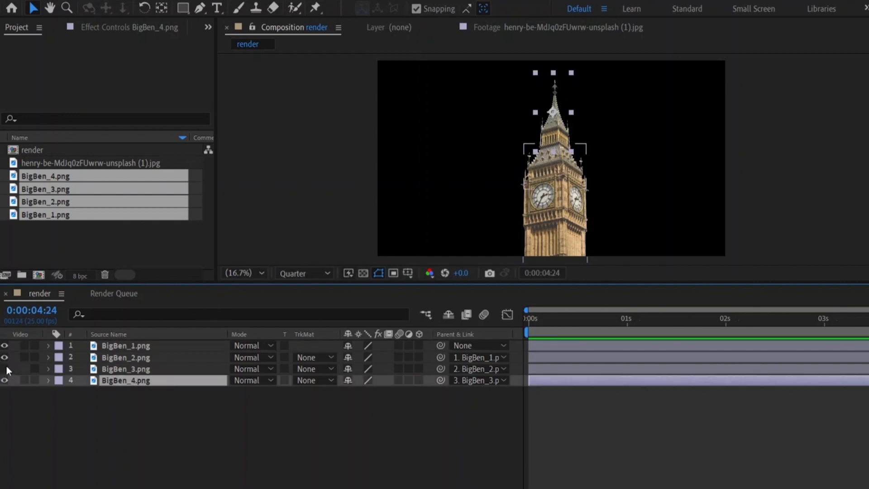
{"action": "left_click_drag", "start_coordinate": [6, 365], "coordinate": [10, 338]}
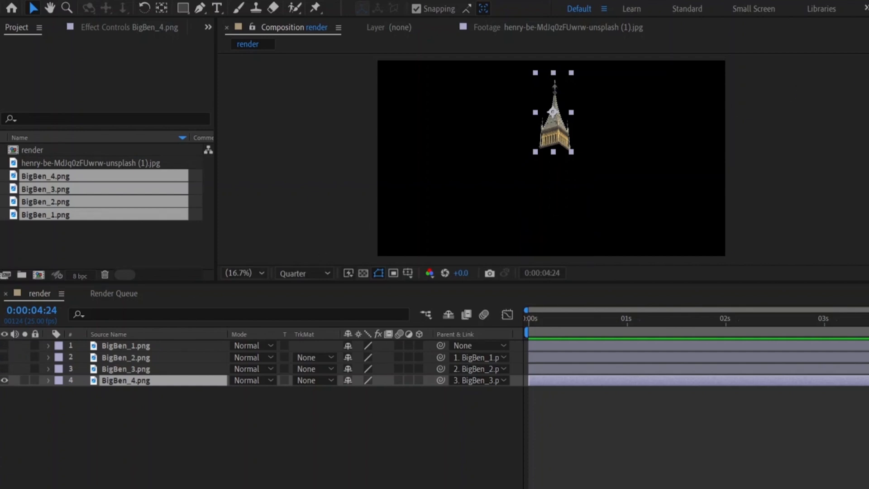
Step: Draw a closed four-point Pen tool mask on BigBen_4, following the spire's lower edge to outline its underside
{"action": "left_click", "coordinate": [200, 8]}
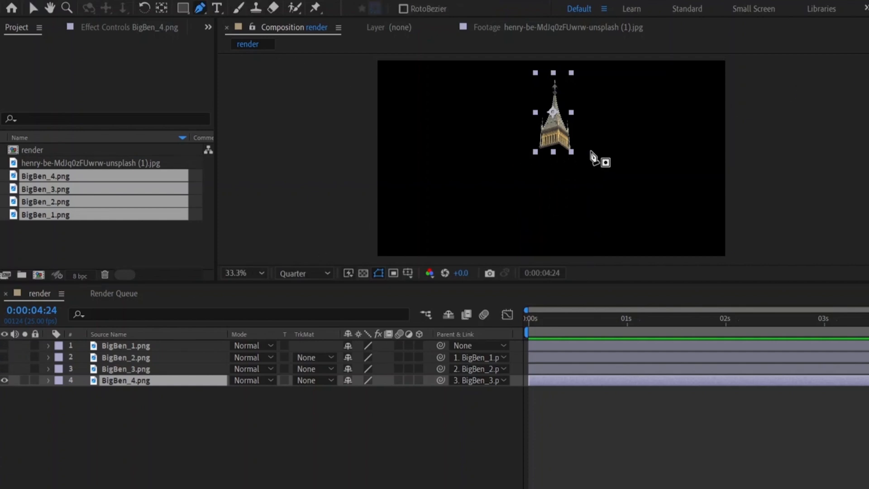
{"action": "key", "text": "slash"}
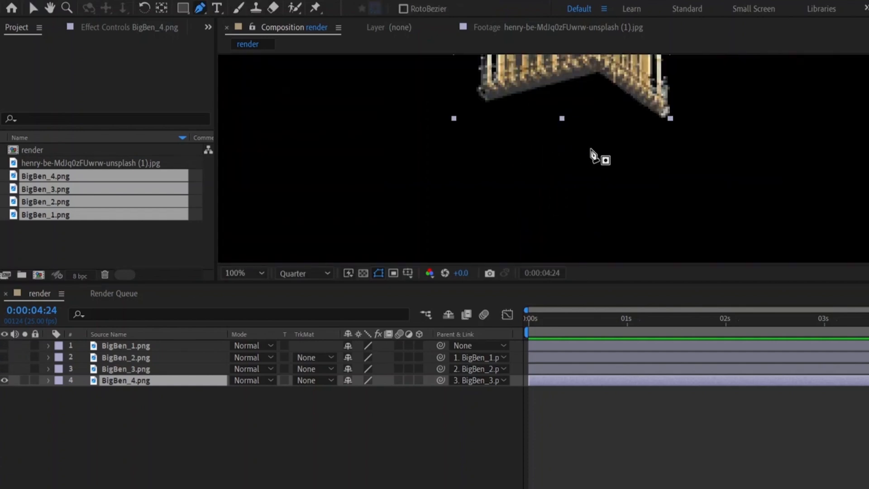
{"action": "left_click", "coordinate": [488, 101]}
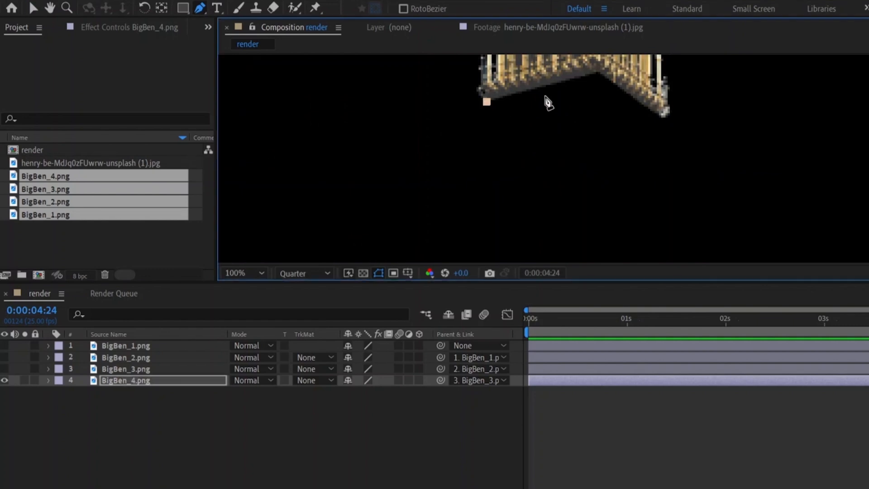
{"action": "left_click", "coordinate": [600, 71]}
{"action": "left_click", "coordinate": [663, 117]}
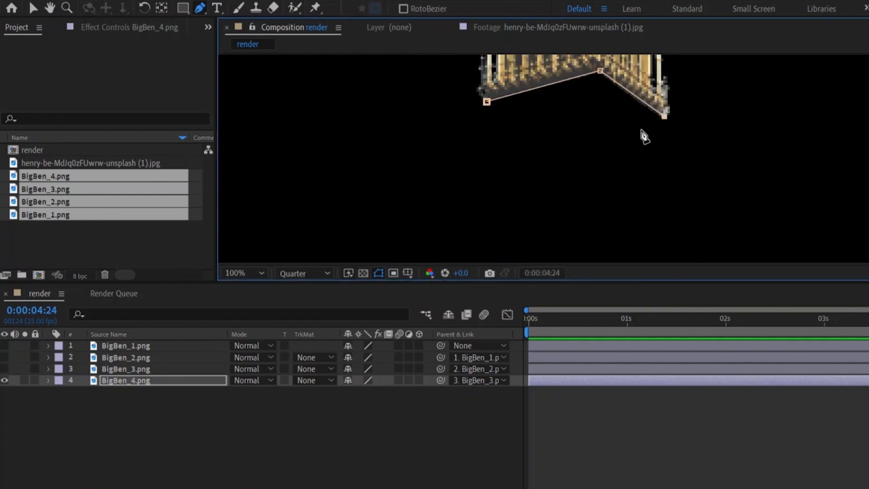
{"action": "left_click", "coordinate": [566, 161]}
{"action": "left_click", "coordinate": [487, 101]}
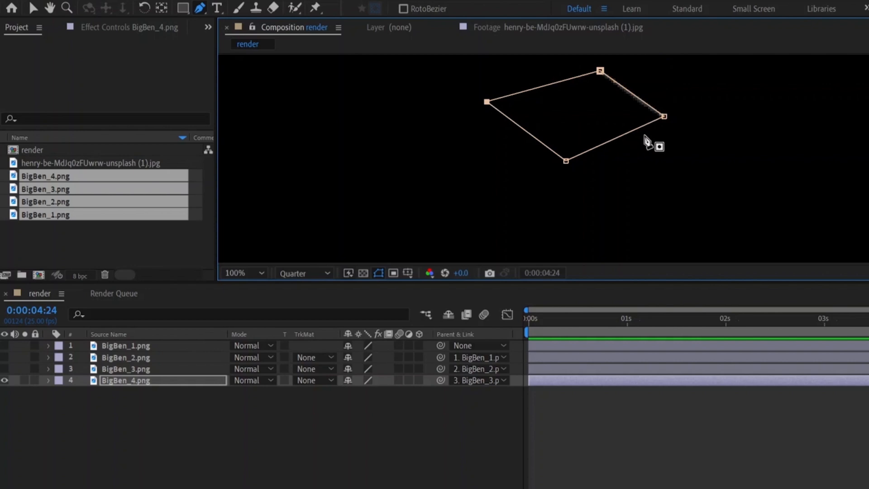
Step: Set the BigBen_4 mask's mode to None and raise its lowest point slightly to flatten the underside shape
{"action": "key", "text": "comma"}
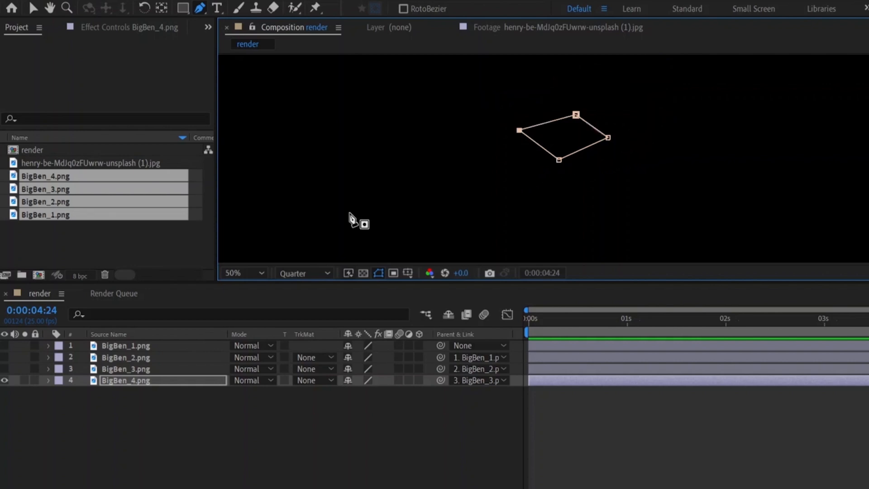
{"action": "left_click", "coordinate": [191, 377]}
{"action": "key", "text": "m"}
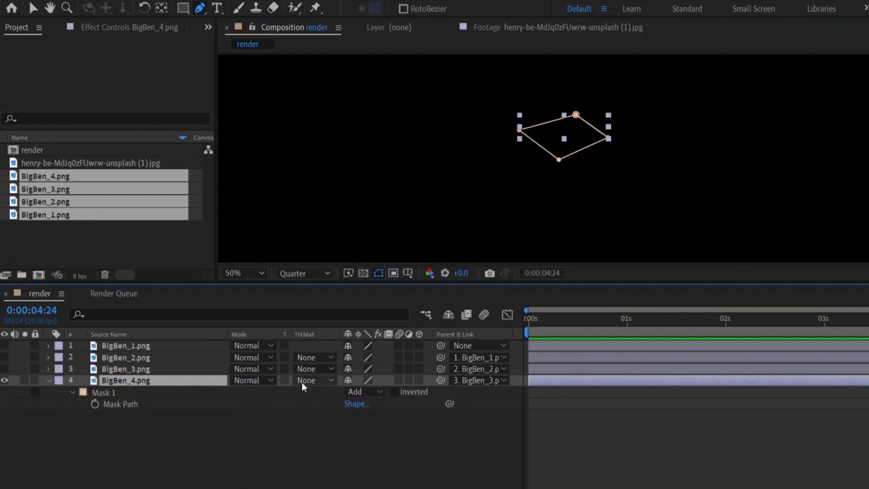
{"action": "left_click", "coordinate": [362, 390]}
{"action": "left_click", "coordinate": [361, 404]}
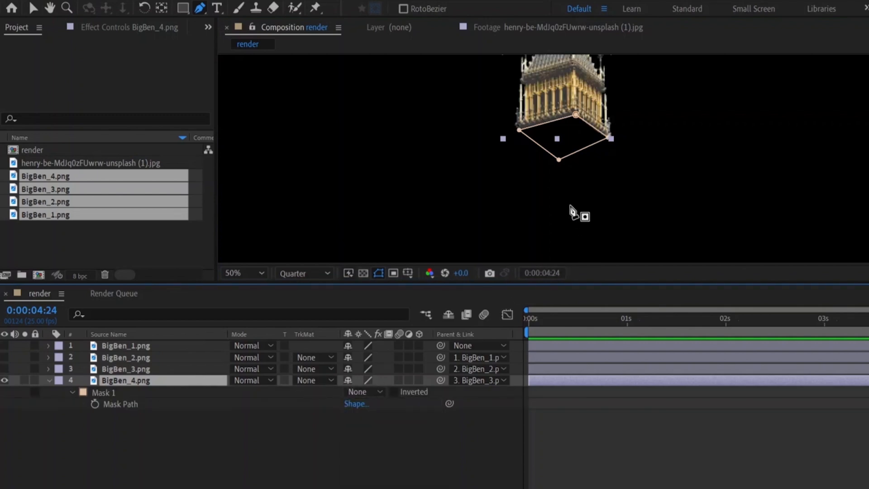
{"action": "left_click", "coordinate": [559, 156]}
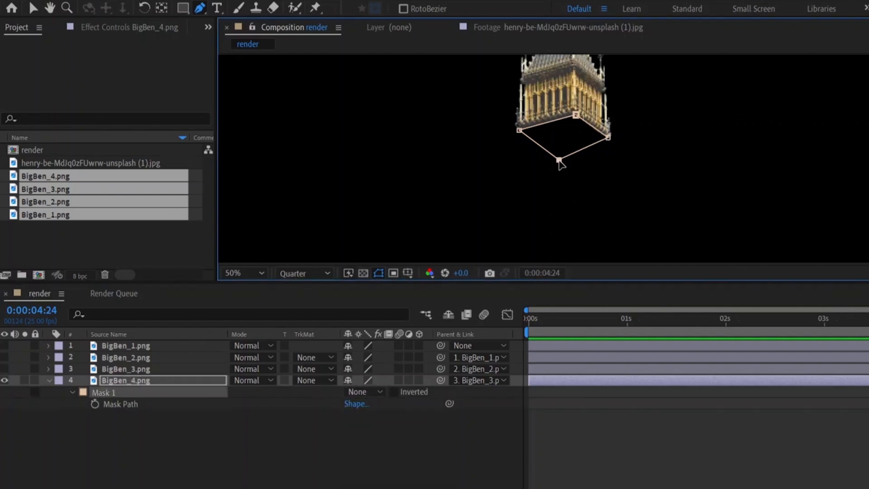
{"action": "left_click_drag", "start_coordinate": [559, 156], "coordinate": [561, 151]}
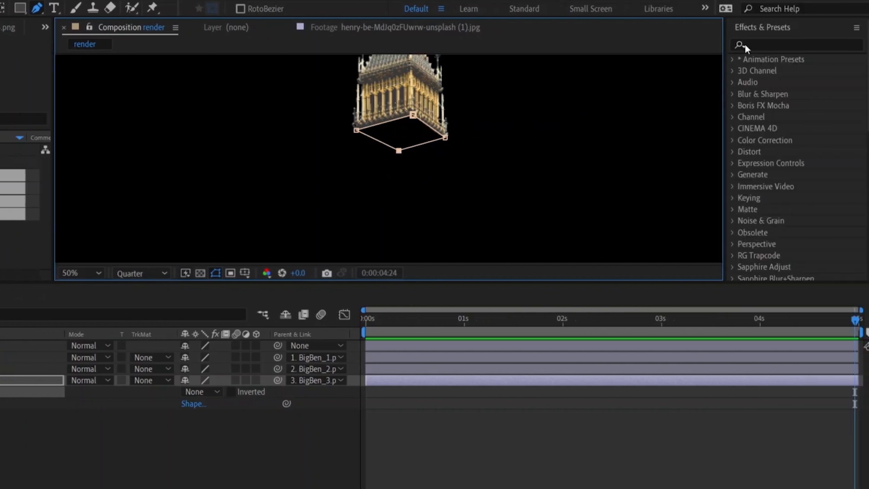
Step: Find the Fill effect and apply it to the BigBen_4 layer
{"action": "left_click", "coordinate": [760, 43]}
{"action": "type", "text": "fill"}
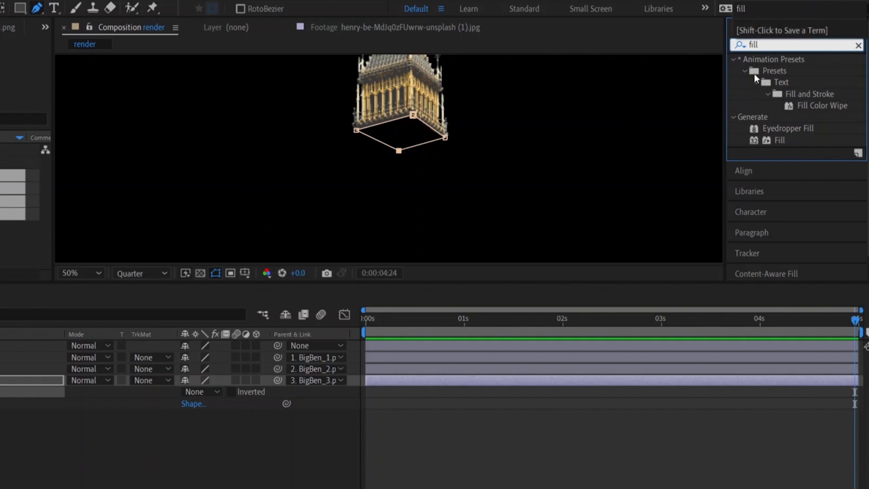
{"action": "left_click_drag", "start_coordinate": [770, 138], "coordinate": [550, 383]}
{"action": "key", "text": "v"}
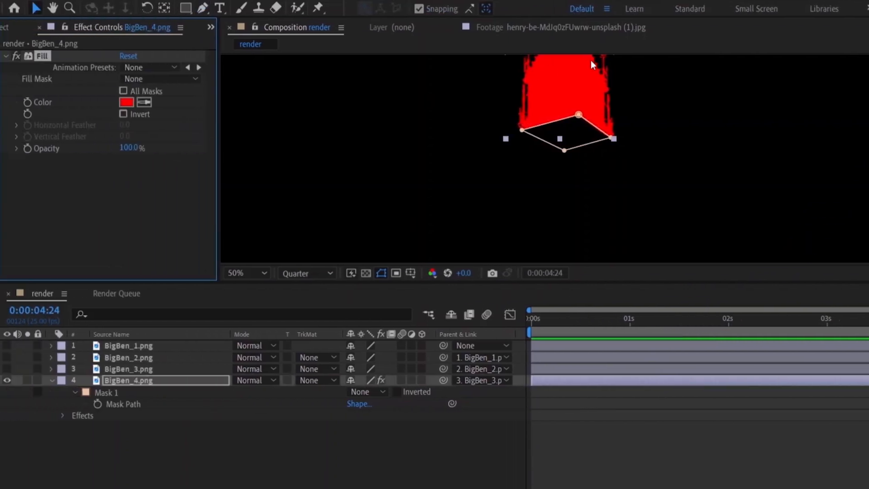
Step: Limit the BigBen_4 Fill effect to all masks and sample its color from the dark stone at the spire's lower edge
{"action": "key", "text": "period"}
{"action": "key", "text": "period"}
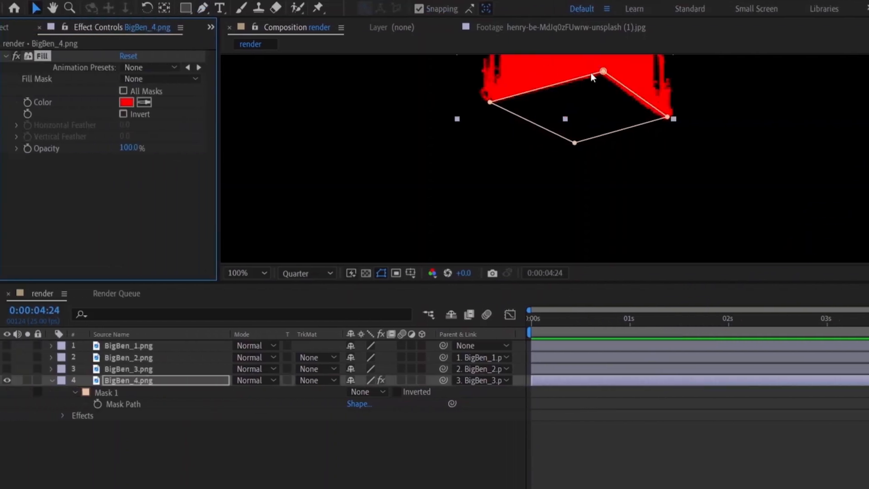
{"action": "left_click", "coordinate": [123, 91]}
{"action": "left_click", "coordinate": [145, 103]}
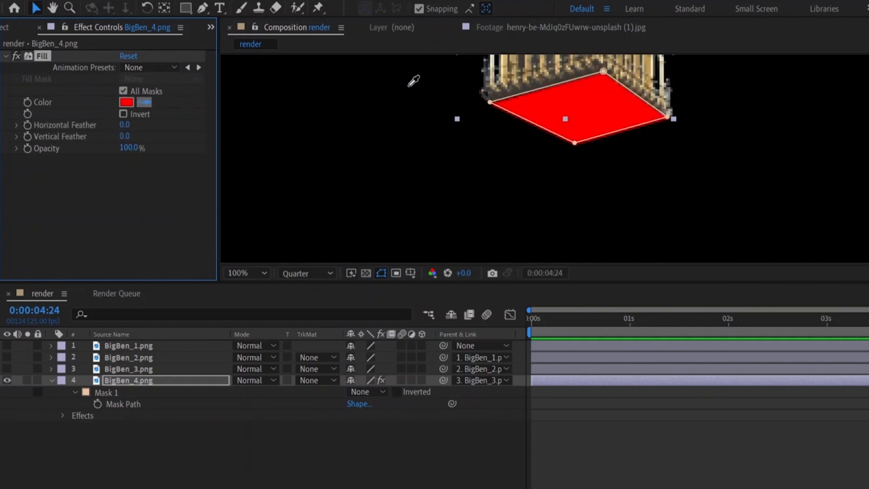
{"action": "left_click", "coordinate": [520, 87]}
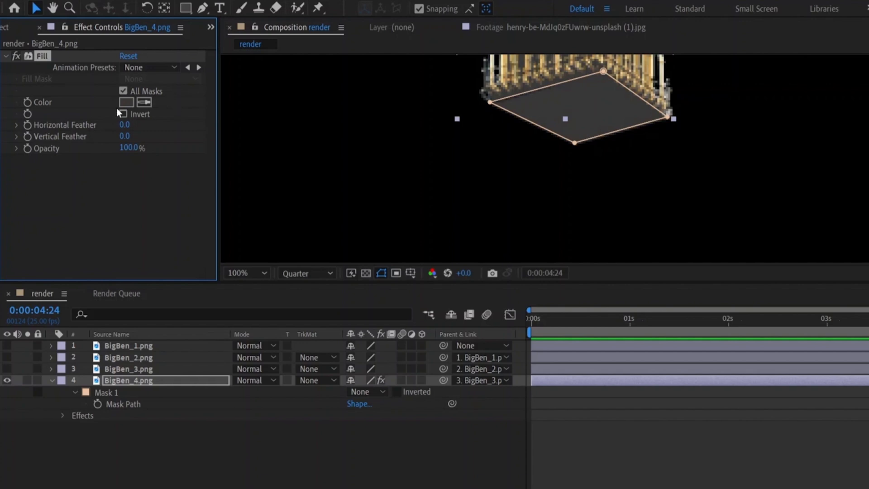
Step: Darken the Fill color on BigBen_4 to a slightly deeper neutral grey
{"action": "left_click", "coordinate": [131, 104]}
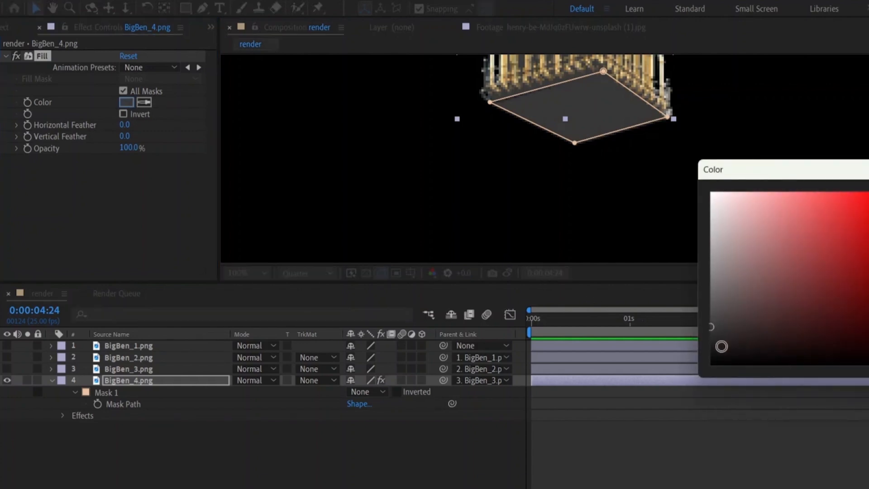
{"action": "mouse_move", "coordinate": [712, 341]}
{"action": "left_mouse_down"}
{"action": "mouse_move", "coordinate": [710, 333]}
{"action": "mouse_move", "coordinate": [728, 331]}
{"action": "mouse_move", "coordinate": [711, 334]}
{"action": "left_mouse_up"}
{"action": "key", "text": "Return"}
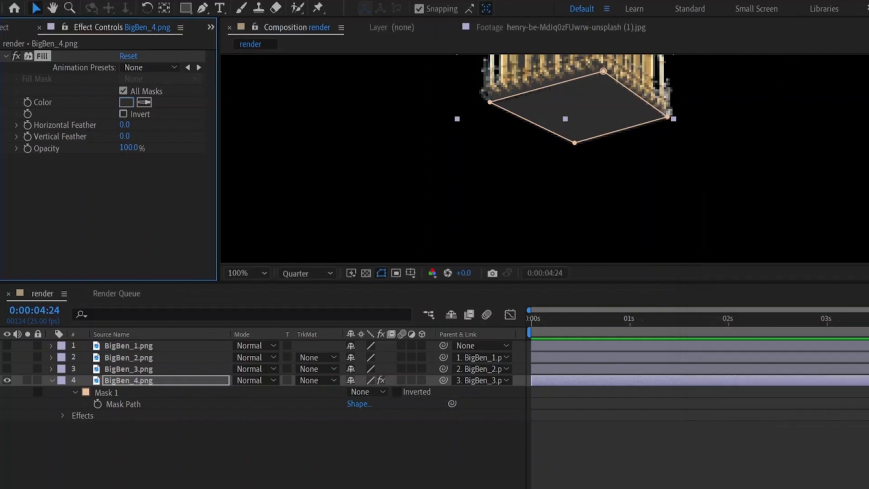
Step: Find the CC Composite effect and apply it to the BigBen_4 layer
{"action": "left_click", "coordinate": [803, 45]}
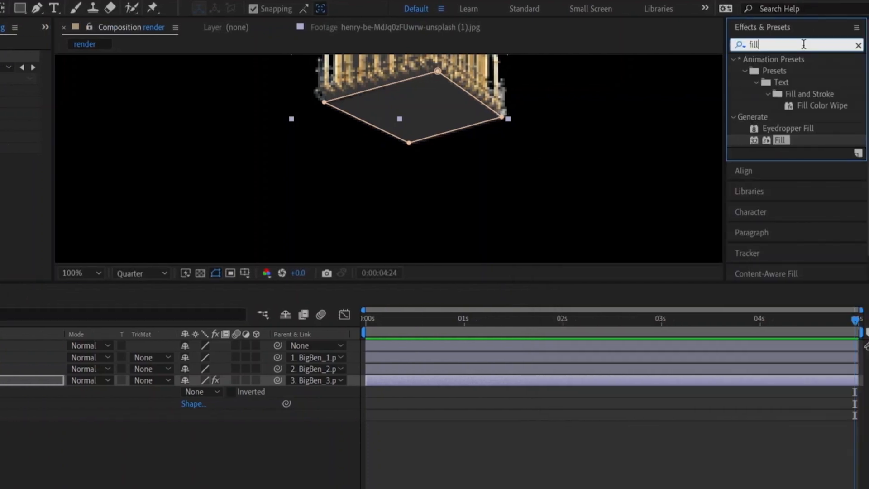
{"action": "key", "text": "BackSpace"}
{"action": "key", "text": "BackSpace"}
{"action": "key", "text": "BackSpace"}
{"action": "key", "text": "BackSpace"}
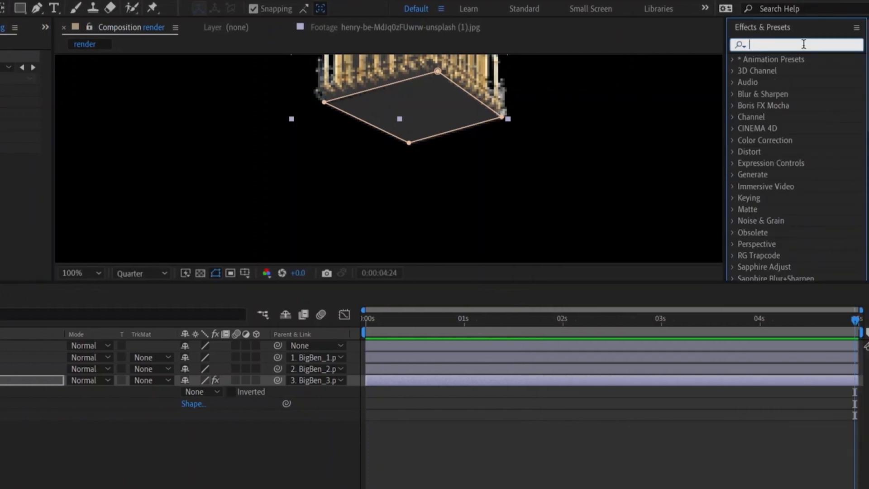
{"action": "type", "text": "cc comp"}
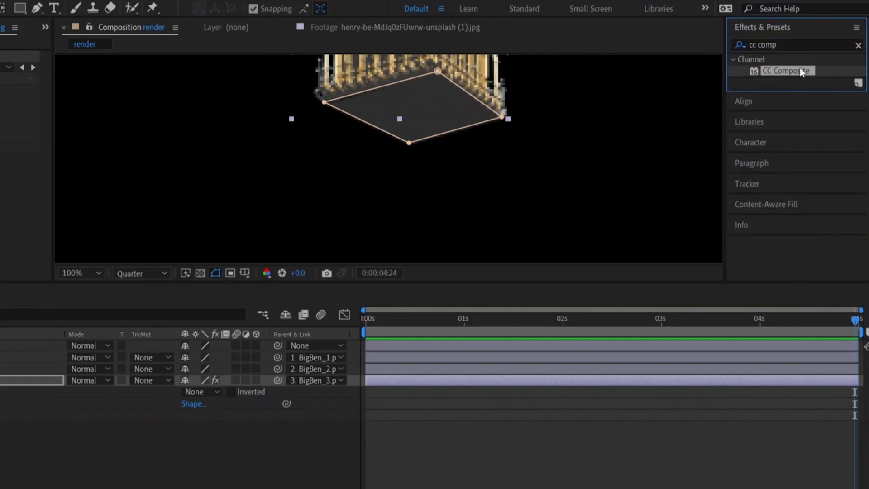
{"action": "left_click_drag", "start_coordinate": [799, 69], "coordinate": [689, 379]}
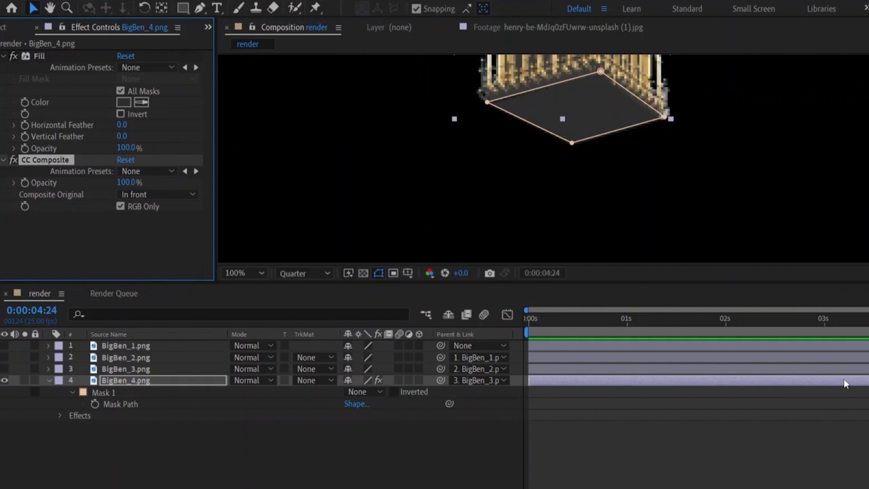
Step: Nudge the leftmost point of the BigBen_4 underside mask slightly up and outward to meet the spire's corner
{"action": "left_click", "coordinate": [376, 448]}
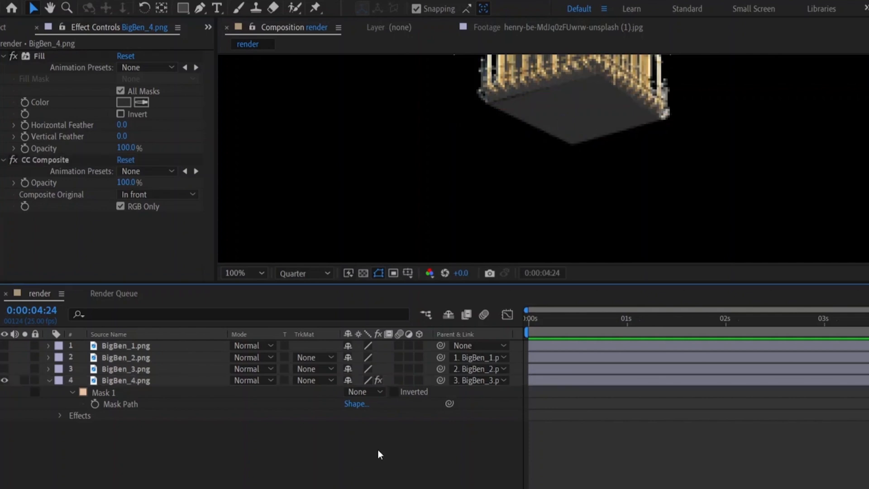
{"action": "left_click", "coordinate": [528, 109]}
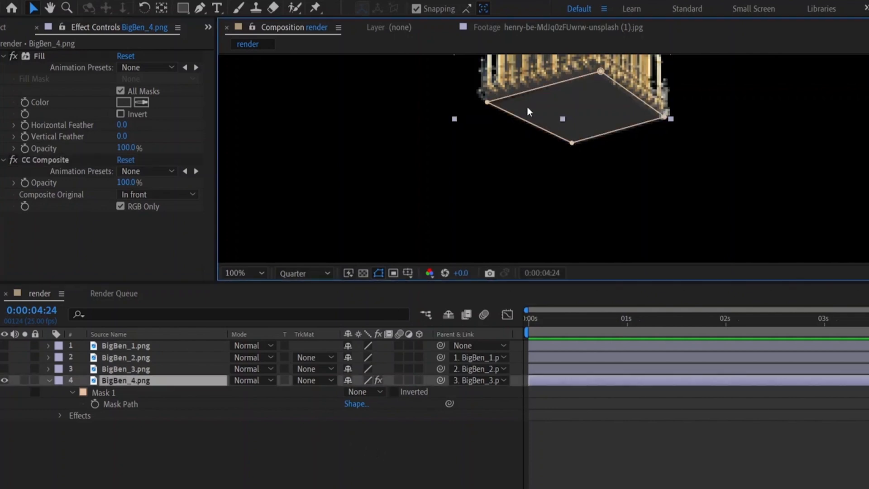
{"action": "left_click", "coordinate": [487, 102]}
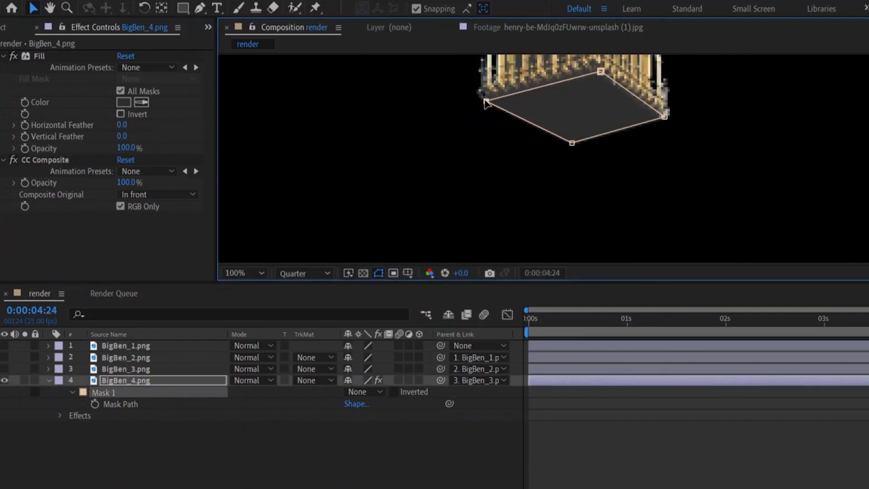
{"action": "left_click", "coordinate": [509, 198]}
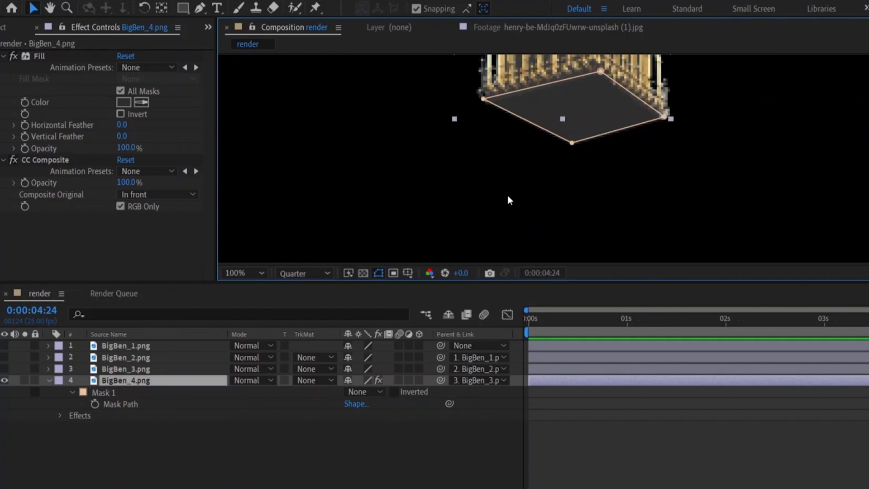
{"action": "left_click", "coordinate": [422, 462]}
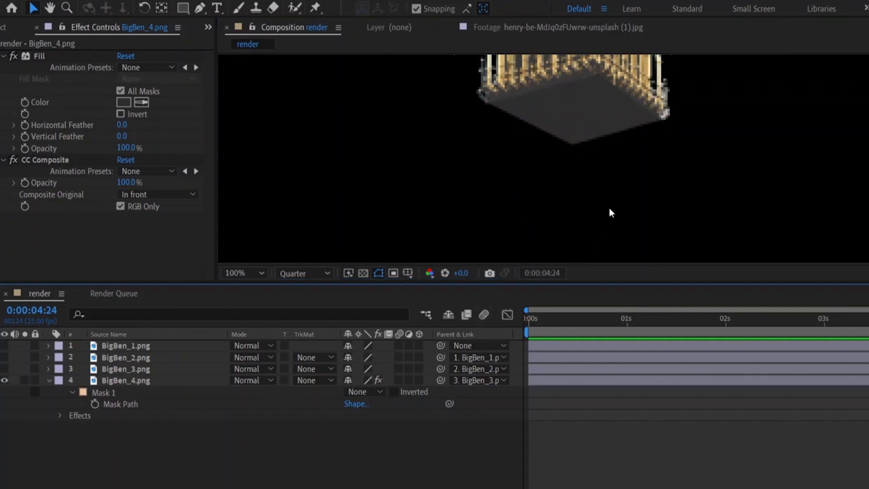
{"action": "scroll", "coordinate": [617, 168], "scroll_direction": "down", "scroll_amount": 4}
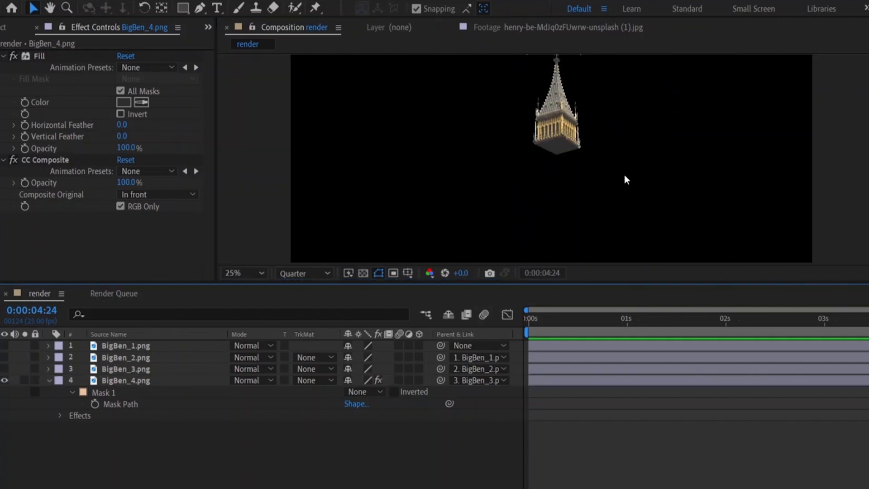
Step: Check where the BigBen_1 base piece sits in the frame by showing its layer briefly and hiding it again
{"action": "left_click", "coordinate": [4, 380]}
{"action": "left_click", "coordinate": [94, 347]}
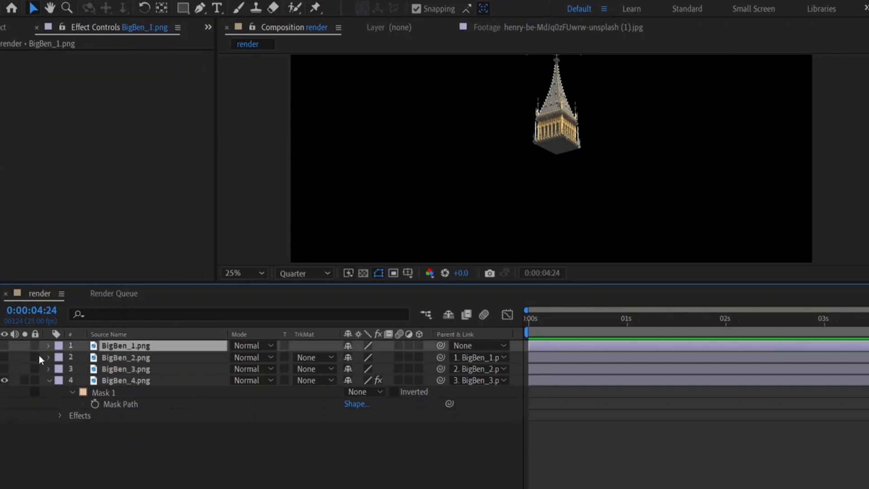
{"action": "left_click", "coordinate": [5, 345]}
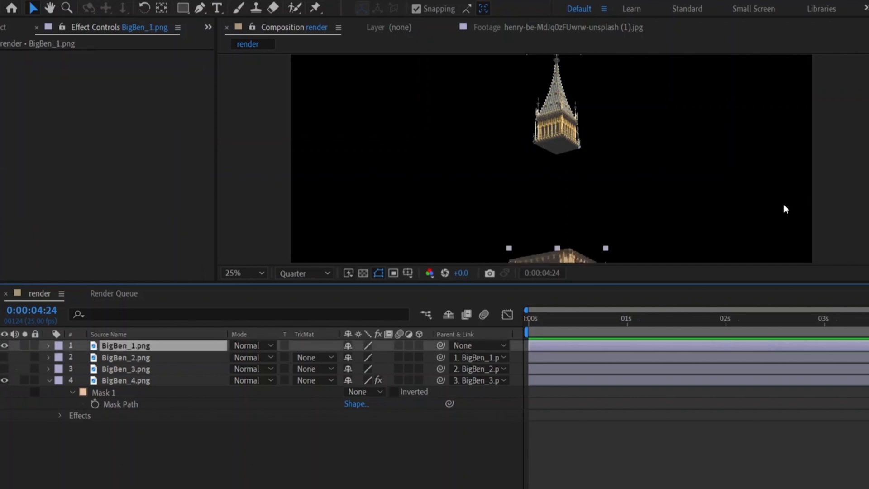
{"action": "key", "text": "comma"}
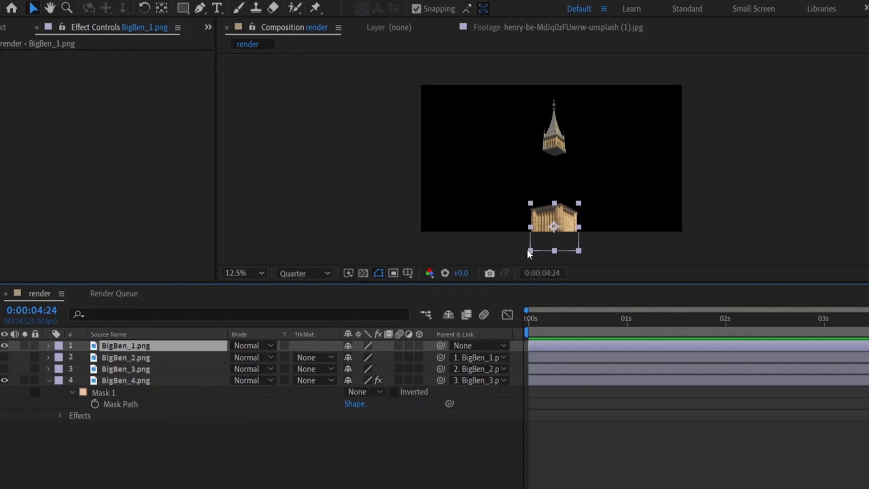
{"action": "left_click", "coordinate": [5, 346]}
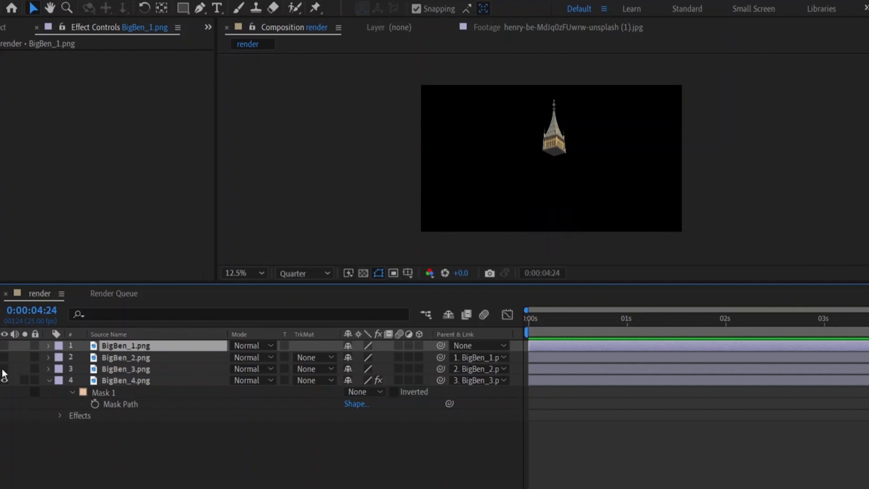
Step: Show the BigBen_3 layer and ready the Pen tool for outlining that piece's underside
{"action": "left_click", "coordinate": [4, 368]}
{"action": "key", "text": "slash"}
{"action": "key", "text": "comma"}
{"action": "left_click", "coordinate": [465, 180]}
{"action": "key", "text": "g"}
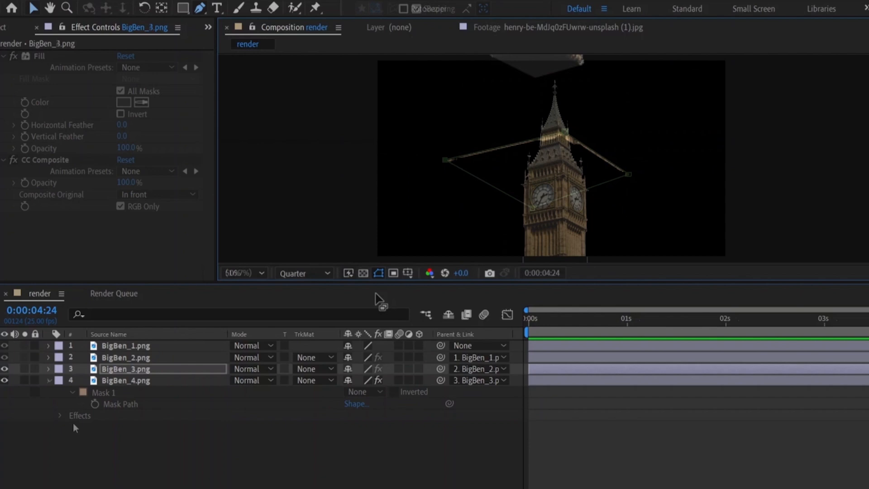
Step: Hide and reshow BigBen_3, BigBen_2 and BigBen_1 one at a time to inspect the filled undersides of the tower pieces
{"action": "left_click", "coordinate": [76, 422]}
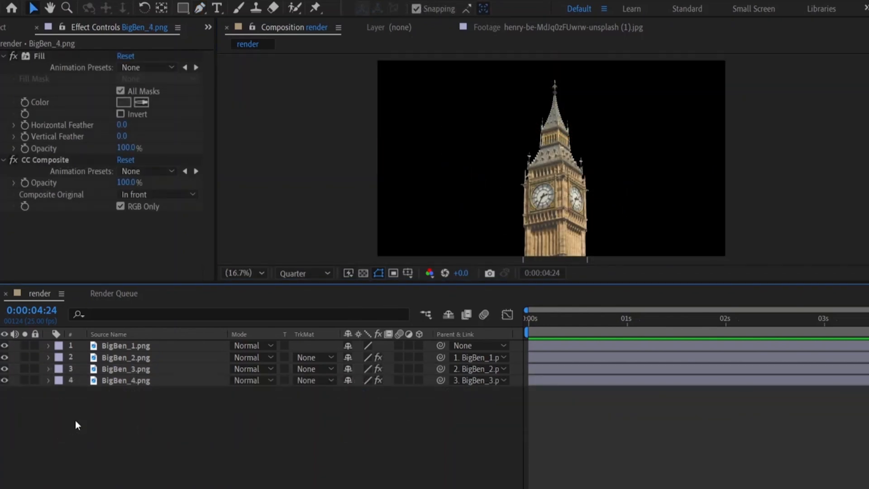
{"action": "left_click", "coordinate": [5, 368]}
{"action": "left_click", "coordinate": [5, 368]}
{"action": "left_click", "coordinate": [4, 357]}
{"action": "left_click", "coordinate": [4, 357]}
{"action": "left_click", "coordinate": [4, 346]}
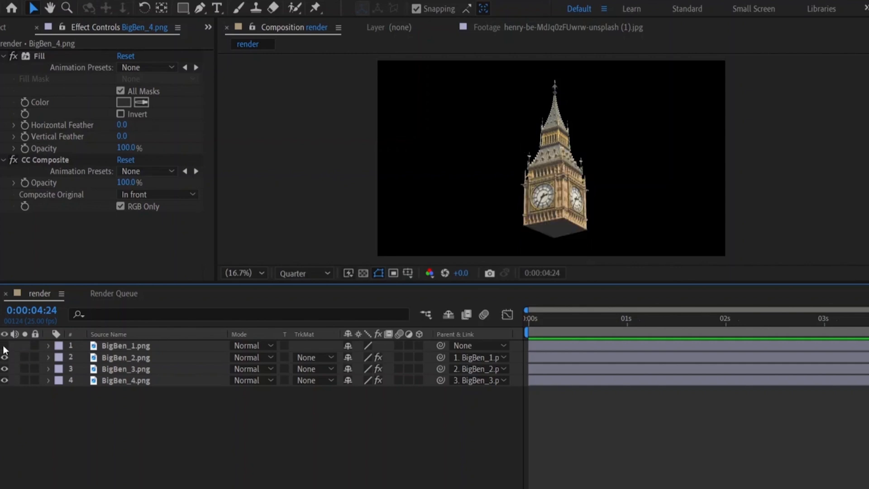
{"action": "left_click", "coordinate": [4, 346]}
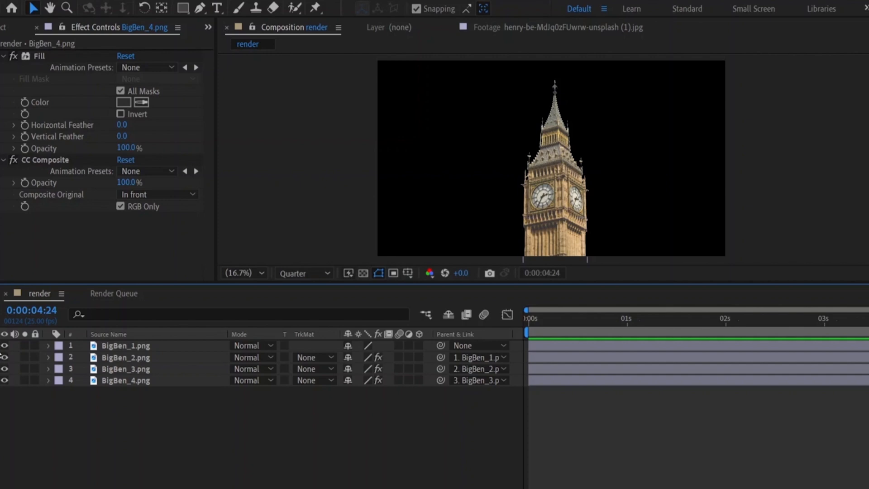
Step: Try rotating the BigBen_4 spire by 10° around its current anchor point, and reset its rotation
{"action": "left_click", "coordinate": [106, 382]}
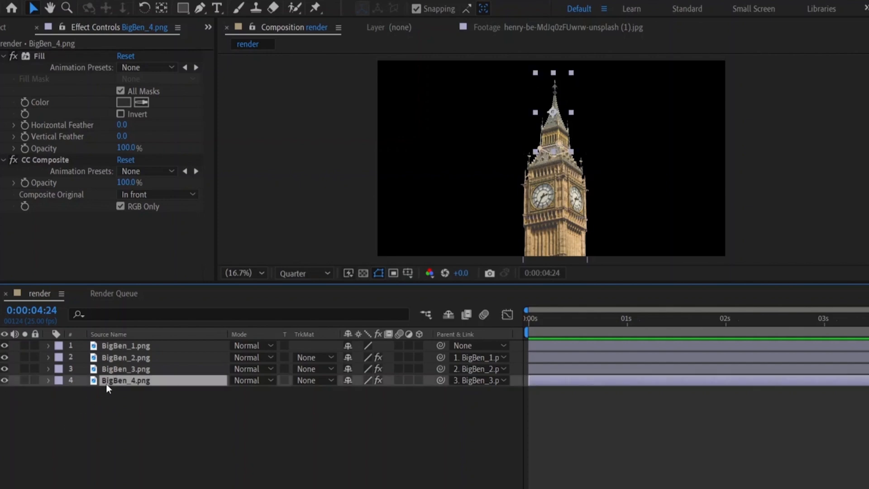
{"action": "key", "text": "period"}
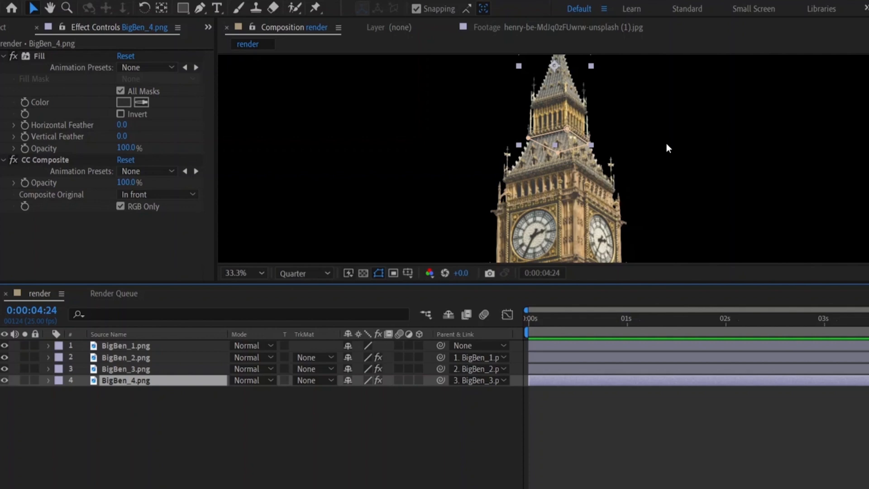
{"action": "left_click_drag", "start_coordinate": [656, 152], "coordinate": [661, 173]}
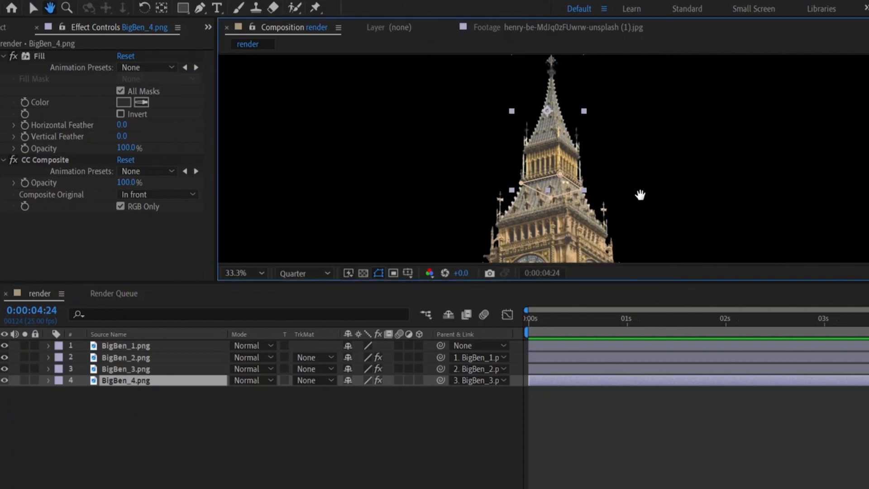
{"action": "key", "text": "v"}
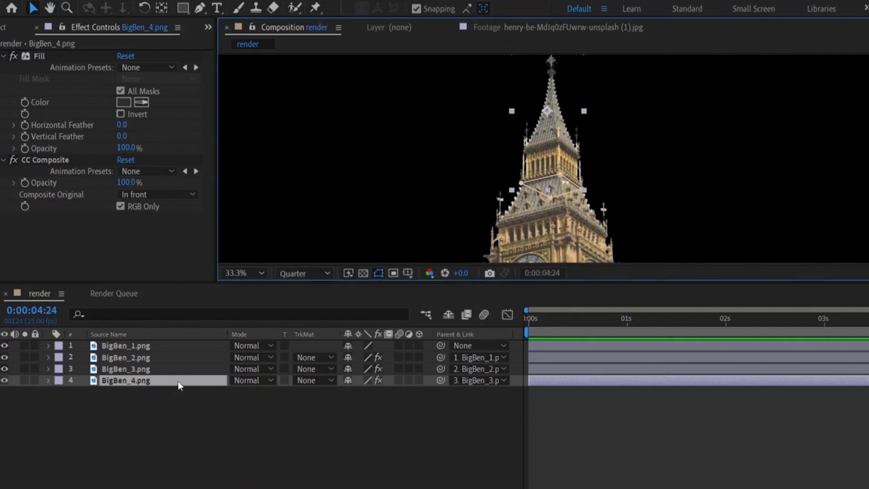
{"action": "left_click", "coordinate": [178, 383]}
{"action": "key", "text": "r"}
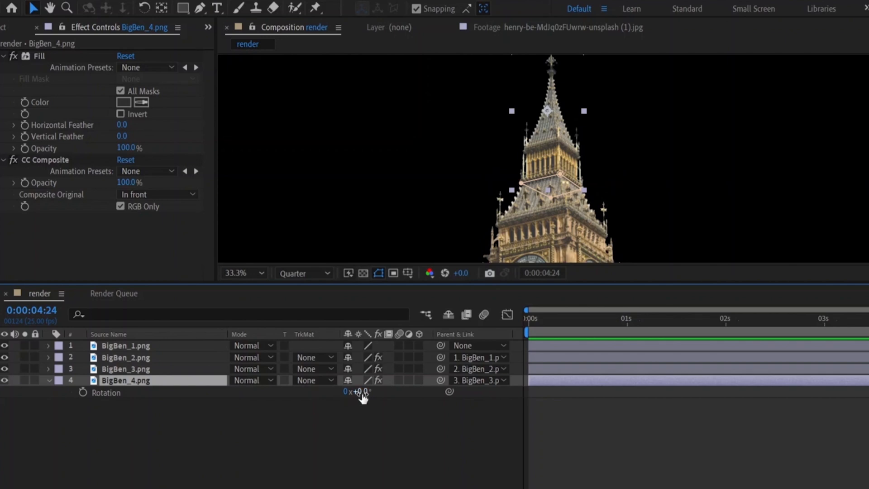
{"action": "left_click_drag", "start_coordinate": [359, 392], "coordinate": [387, 402]}
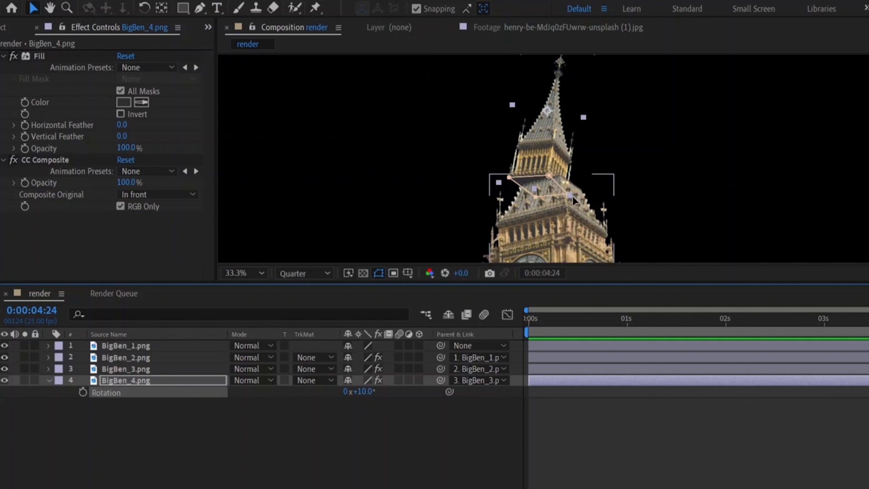
{"action": "right_click", "coordinate": [366, 391]}
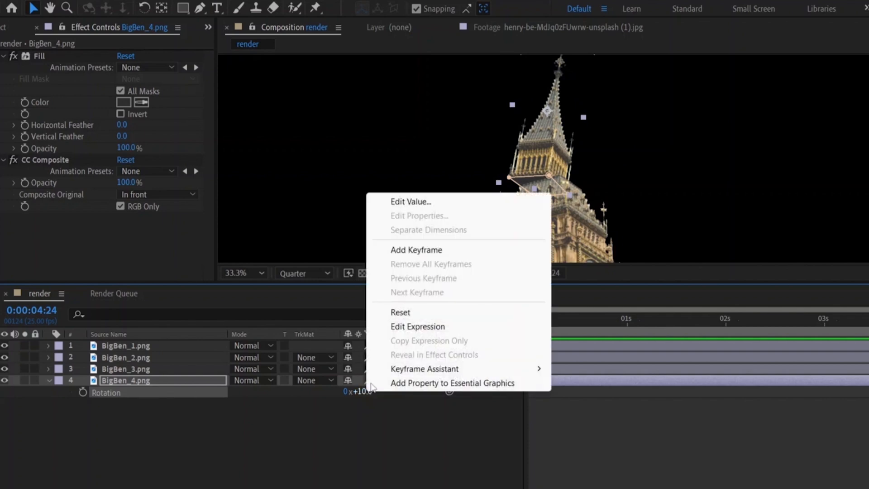
{"action": "left_click", "coordinate": [396, 311]}
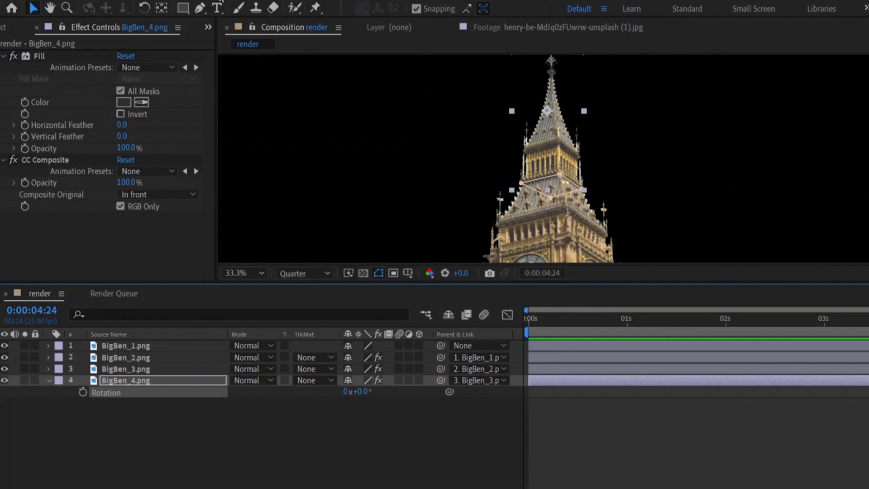
Step: Move BigBen_4's anchor point to the spire's lower-right corner, testing the pivot with a 5° rotation that is undone
{"action": "left_click", "coordinate": [162, 8]}
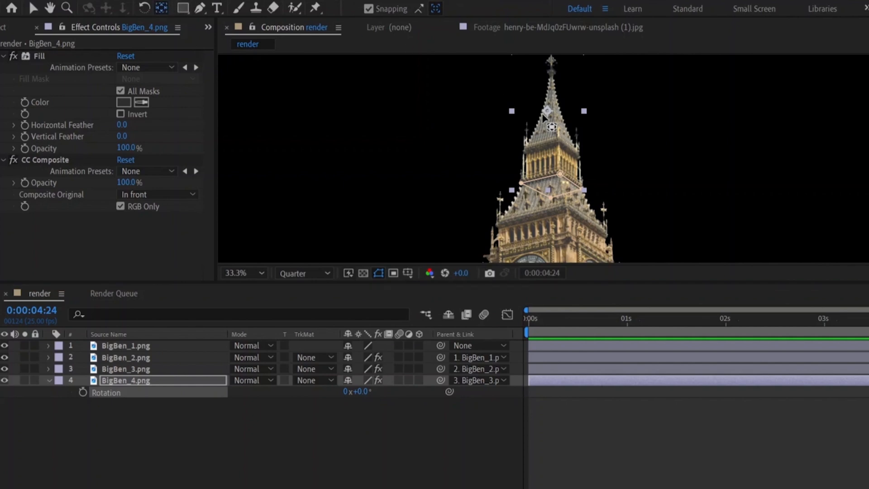
{"action": "left_click", "coordinate": [553, 127]}
{"action": "left_click_drag", "start_coordinate": [553, 127], "coordinate": [586, 199]}
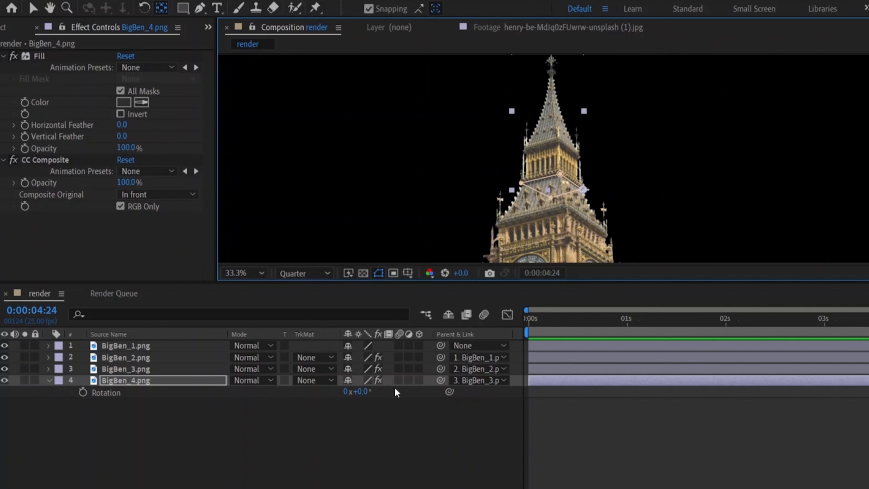
{"action": "left_click_drag", "start_coordinate": [362, 395], "coordinate": [379, 409]}
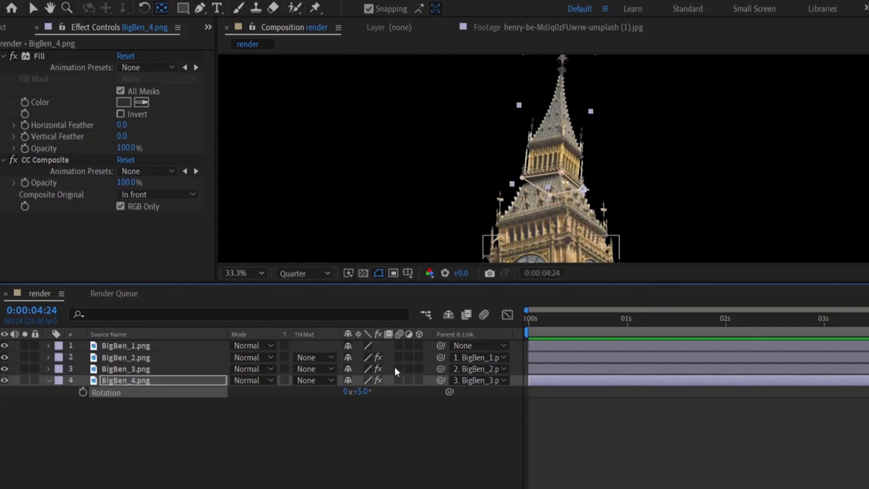
{"action": "key", "text": "ctrl+z"}
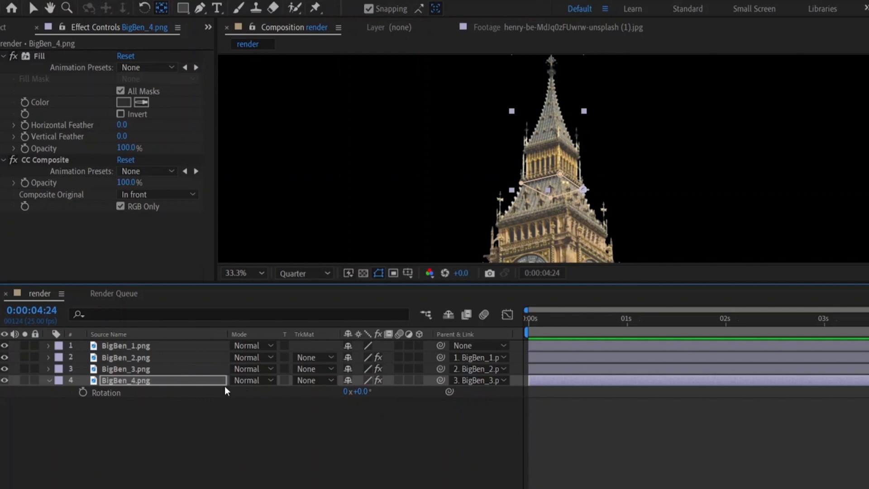
Step: Start an expression on BigBen_4's Anchor Point that declares var r as the layer's own rotation (transform.rotation)
{"action": "left_click", "coordinate": [213, 382]}
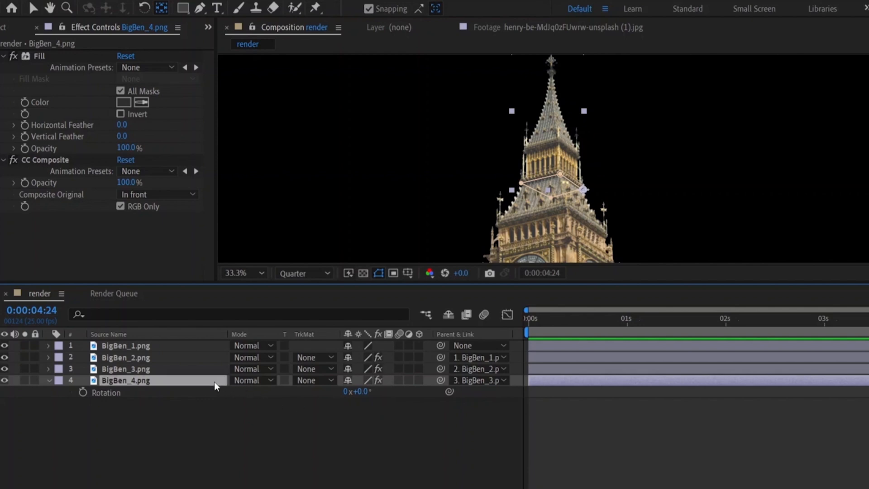
{"action": "key", "text": "shift+a"}
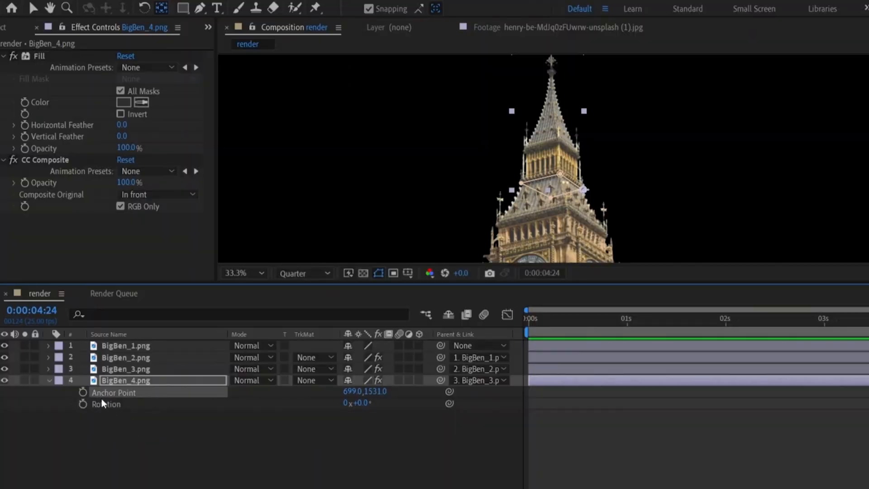
{"action": "left_click", "coordinate": [83, 392], "text": "alt"}
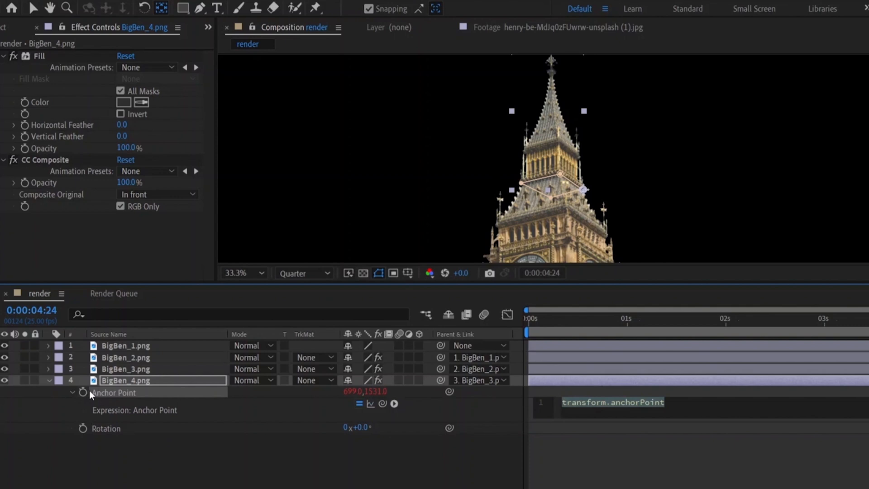
{"action": "key", "text": "BackSpace"}
{"action": "type", "text": "var "}
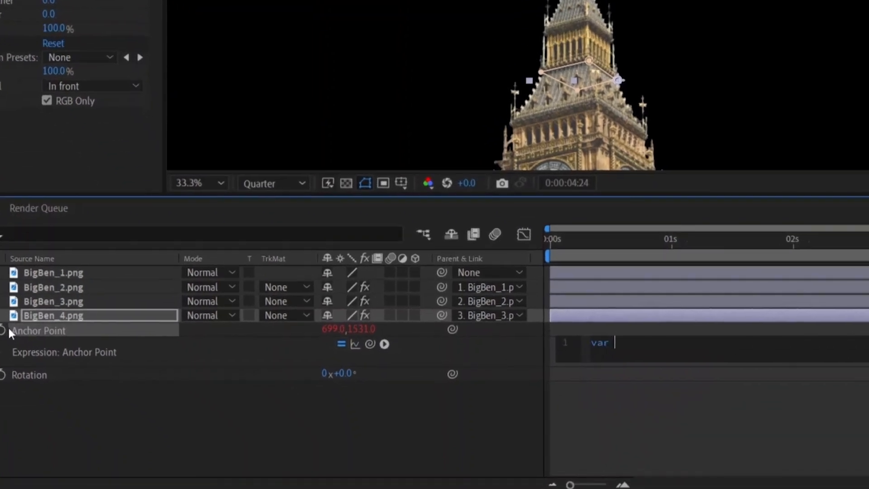
{"action": "type", "text": "r ="}
{"action": "left_click_drag", "start_coordinate": [370, 344], "coordinate": [242, 376]}
{"action": "key", "text": "Return"}
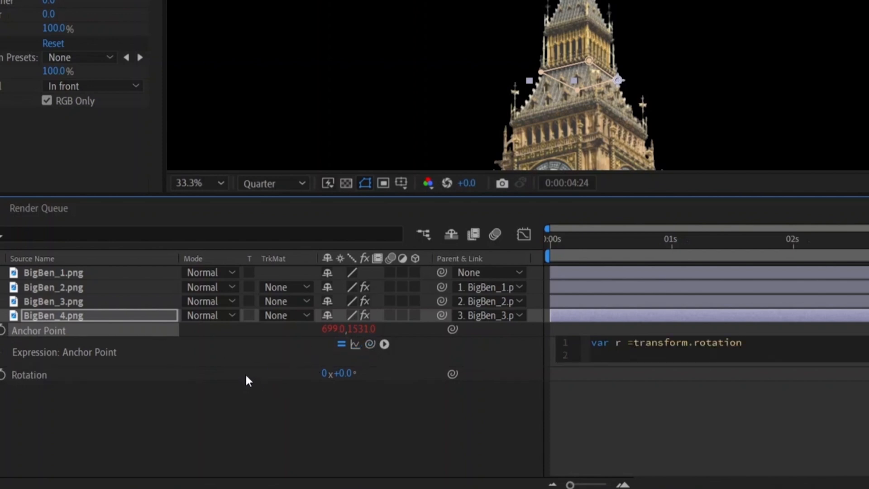
{"action": "key", "text": "Return"}
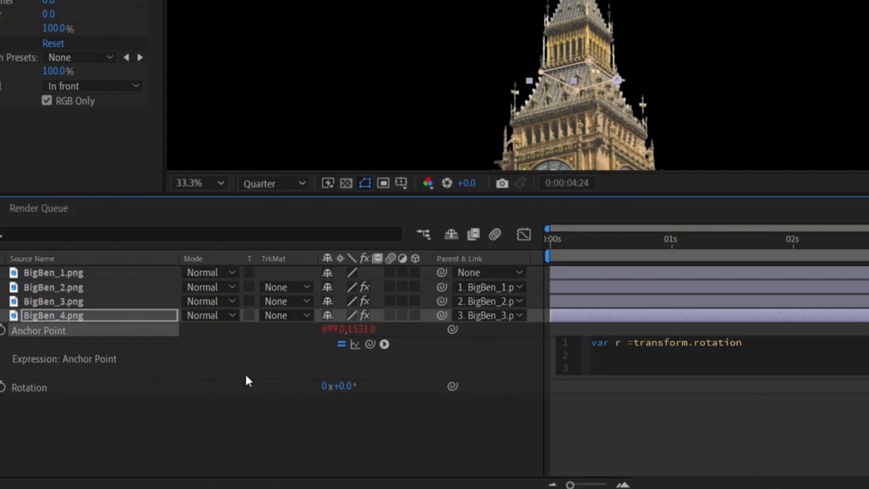
Step: Add an empty if/else block below the rotation variable in BigBen_4's anchor point expression
{"action": "type", "text": "if"}
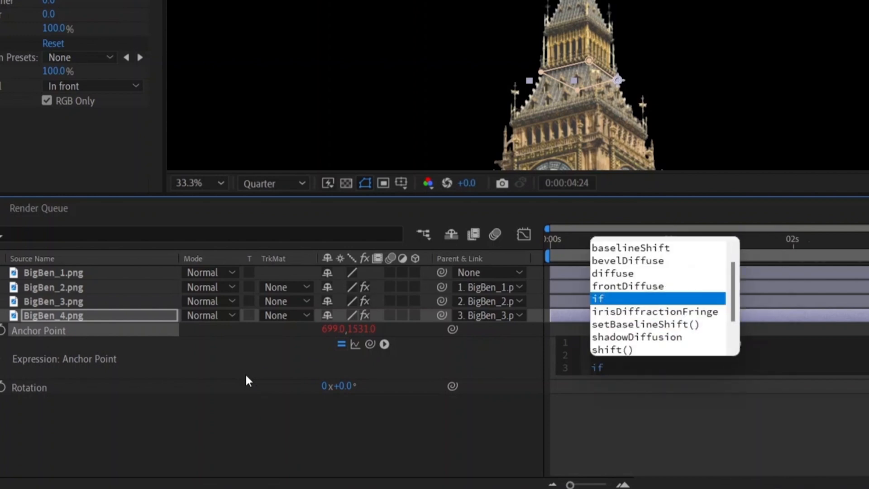
{"action": "type", "text": "( )"}
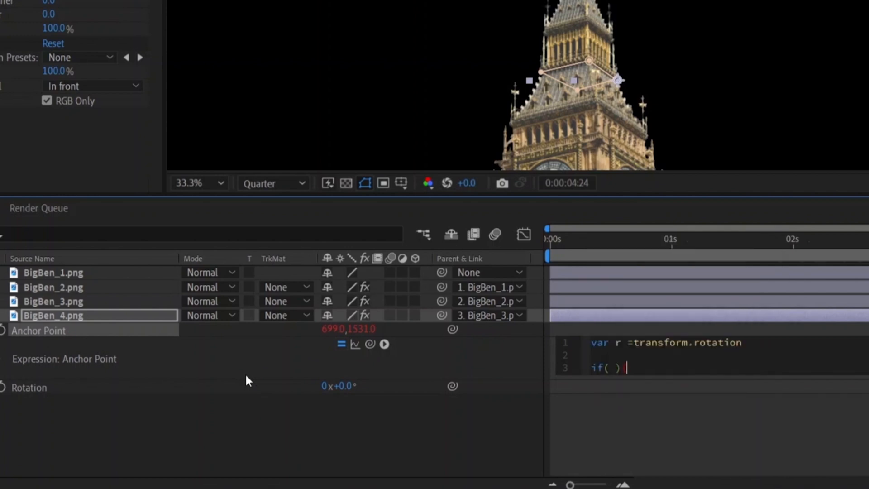
{"action": "type", "text": "{"}
{"action": "key", "text": "Return"}
{"action": "key", "text": "Return"}
{"action": "key", "text": "Down"}
{"action": "key", "text": "End"}
{"action": "type", "text": "else{"}
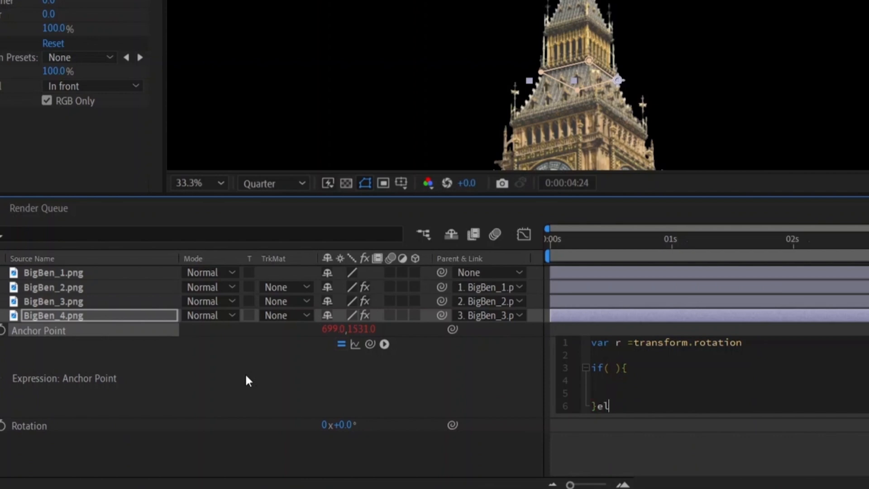
{"action": "key", "text": "Return"}
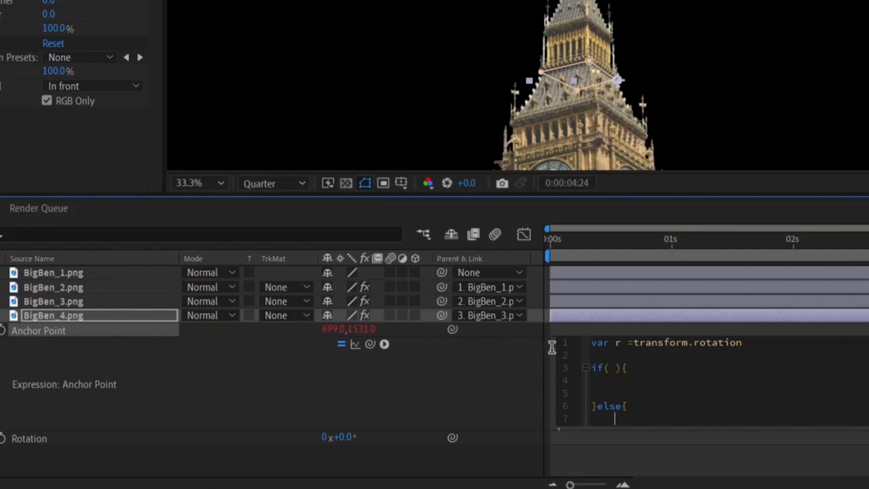
Step: Declare variables a and b above the rotation variable, starting b as an empty array
{"action": "left_click", "coordinate": [588, 343]}
{"action": "key", "text": "Return"}
{"action": "key", "text": "Return"}
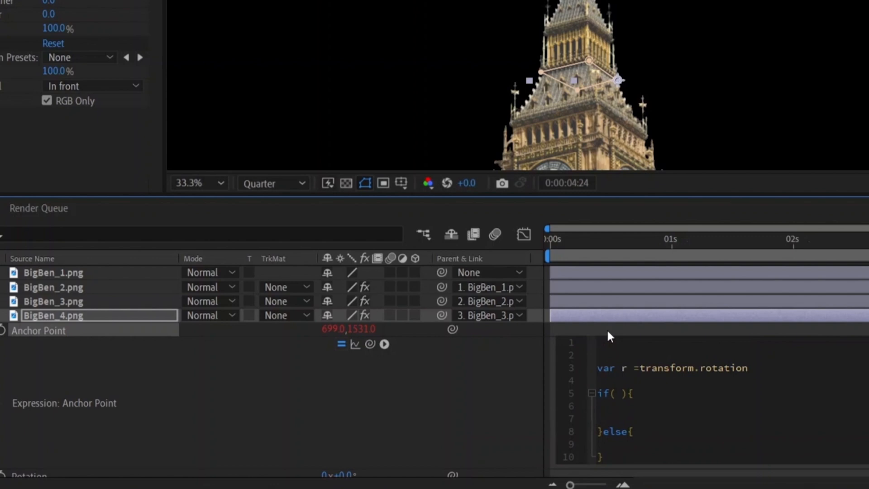
{"action": "type", "text": "var a ="}
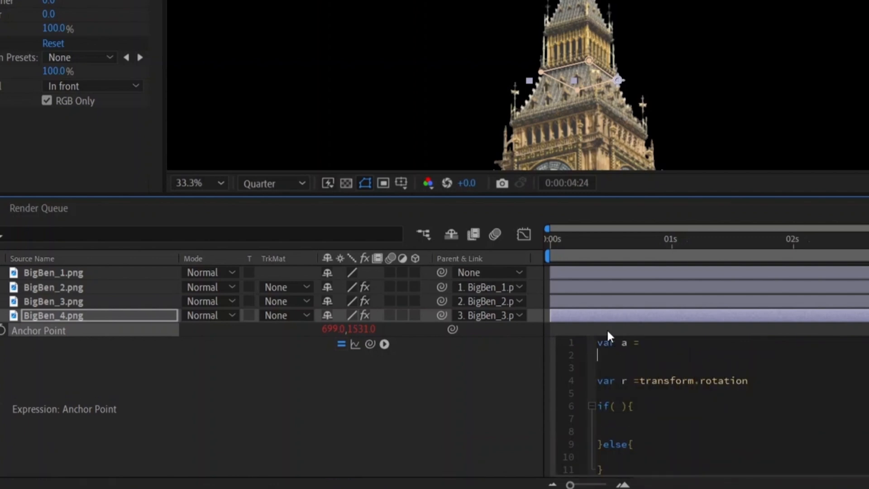
{"action": "key", "text": "Return"}
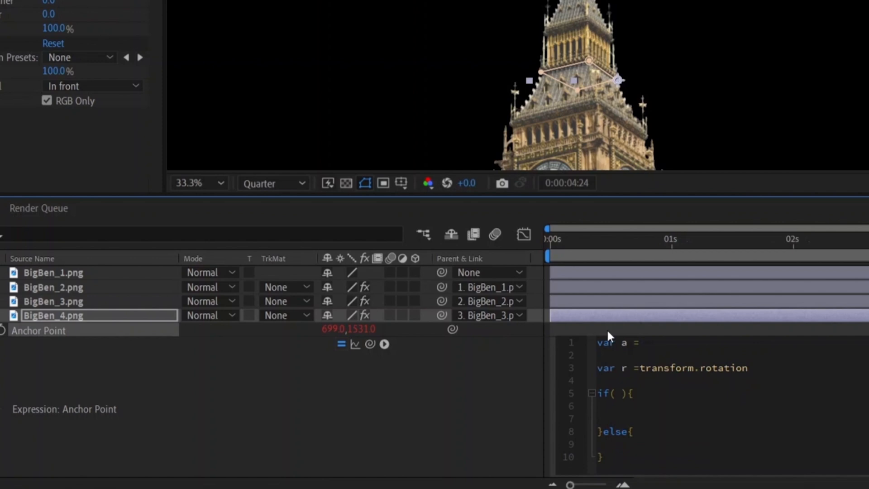
{"action": "type", "text": "var"}
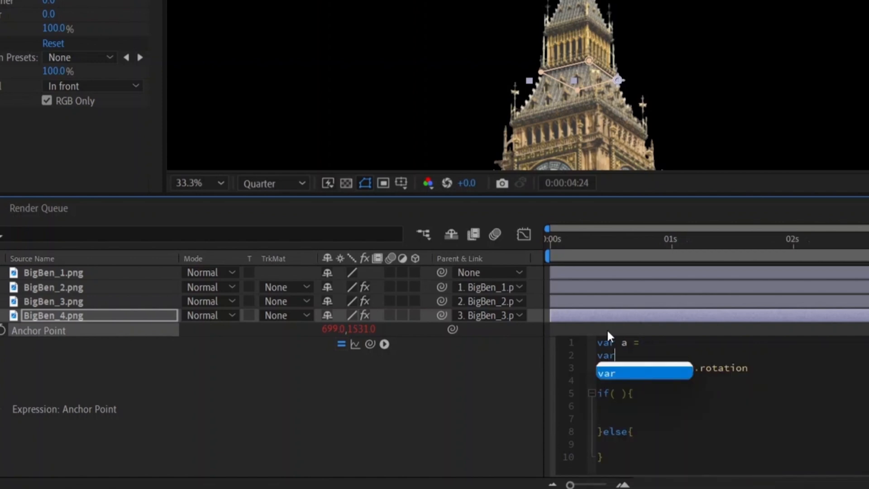
{"action": "type", "text": " b"}
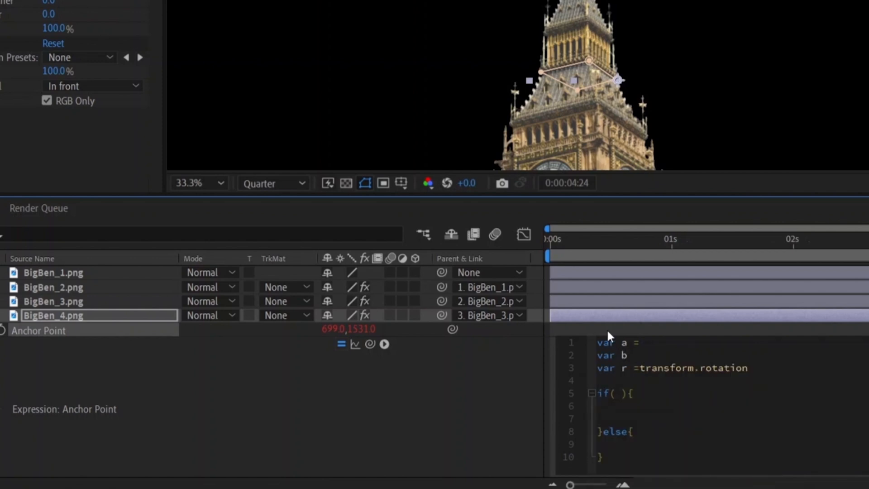
{"action": "type", "text": " =["}
Step: Set variable a to [699,1531] and end both array declarations with semicolons
{"action": "key", "text": "Down"}
{"action": "type", "text": "["}
{"action": "type", "text": "6991531"}
{"action": "key", "text": "Left"}
{"action": "key", "text": "Left"}
{"action": "key", "text": "Left"}
{"action": "type", "text": ","}
{"action": "key", "text": "Right"}
{"action": "key", "text": "Right"}
{"action": "key", "text": "Right"}
{"action": "key", "text": "Right"}
{"action": "key", "text": "Right"}
{"action": "type", "text": ";"}
{"action": "key", "text": "Down"}
{"action": "type", "text": ";"}
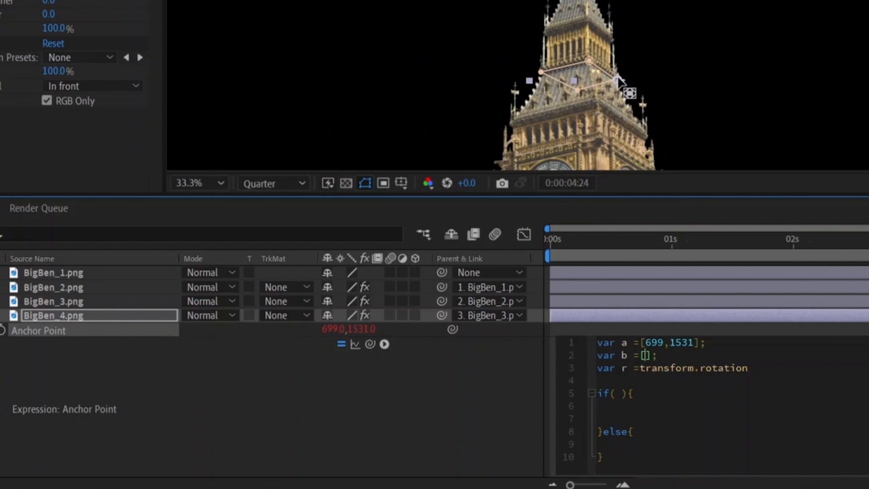
Step: Move BigBen_4's anchor point to the spire's lower-left corner and enter its coordinates as variable b, [95,1468]
{"action": "left_click", "coordinate": [599, 72]}
{"action": "left_click_drag", "start_coordinate": [568, 67], "coordinate": [541, 68]}
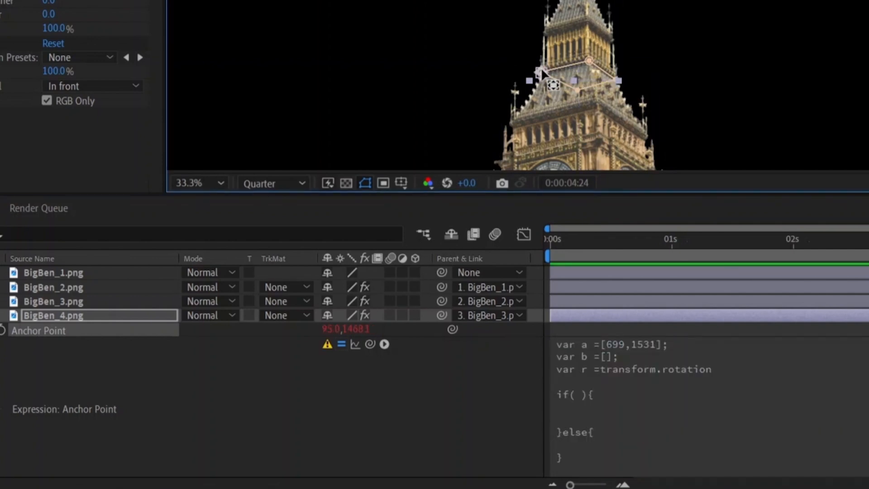
{"action": "left_click", "coordinate": [600, 355]}
{"action": "left_click", "coordinate": [643, 354]}
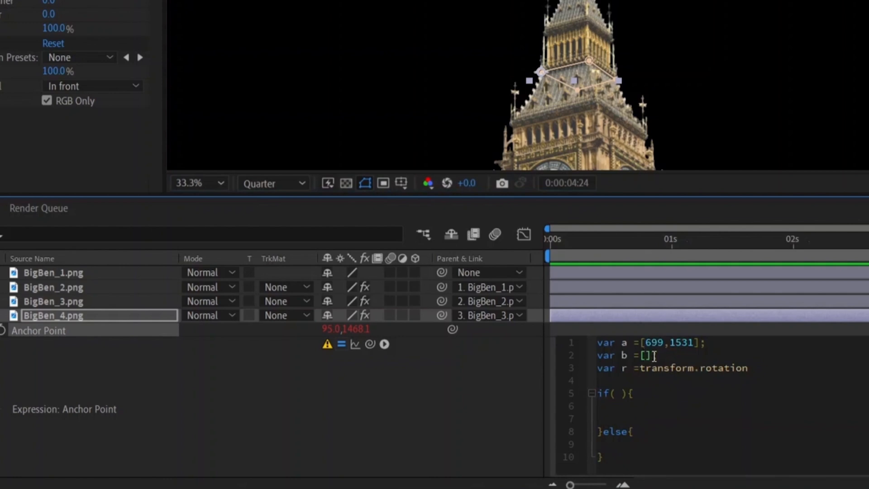
{"action": "type", "text": "95,1468"}
{"action": "key", "text": "BackSpace"}
{"action": "type", "text": "8"}
Step: End the rotation variable's line with a semicolon and set the if condition to r>=0
{"action": "key", "text": "Down"}
{"action": "key", "text": "Right"}
{"action": "key", "text": "Right"}
{"action": "key", "text": "Right"}
{"action": "key", "text": "Right"}
{"action": "key", "text": "Right"}
{"action": "key", "text": "Right"}
{"action": "key", "text": "Right"}
{"action": "key", "text": "Right"}
{"action": "key", "text": "Right"}
{"action": "key", "text": "Right"}
{"action": "type", "text": ";"}
{"action": "key", "text": "Down"}
{"action": "key", "text": "Down"}
{"action": "key", "text": "Down"}
{"action": "key", "text": "Up"}
{"action": "key", "text": "Left"}
{"action": "key", "text": "Left"}
{"action": "key", "text": "BackSpace"}
{"action": "type", "text": "r>=0){ \t"}
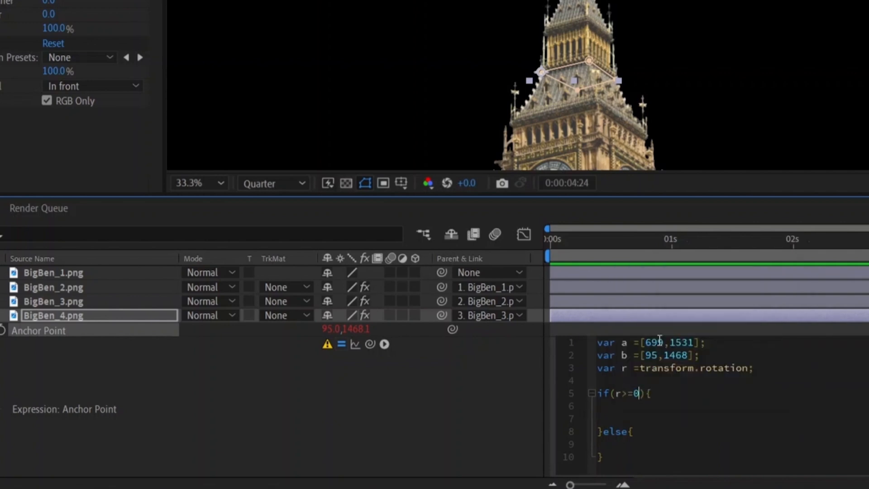
Step: Return a in the if branch and b in the else branch, and apply the anchor point expression
{"action": "type", "text": "a"}
{"action": "key", "text": "Delete"}
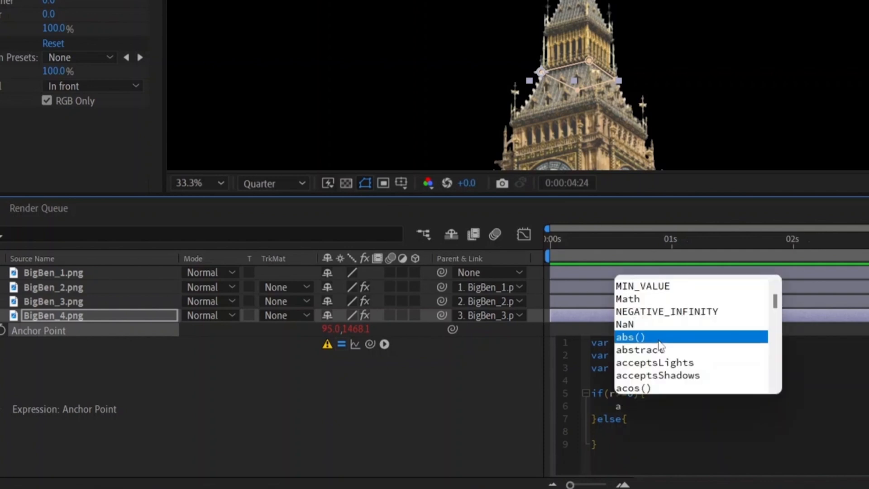
{"action": "key", "text": "Down"}
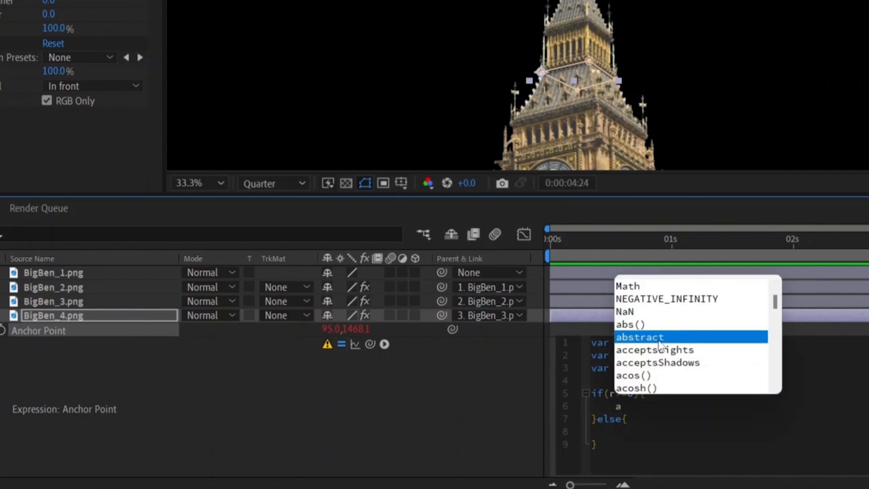
{"action": "left_click", "coordinate": [617, 433]}
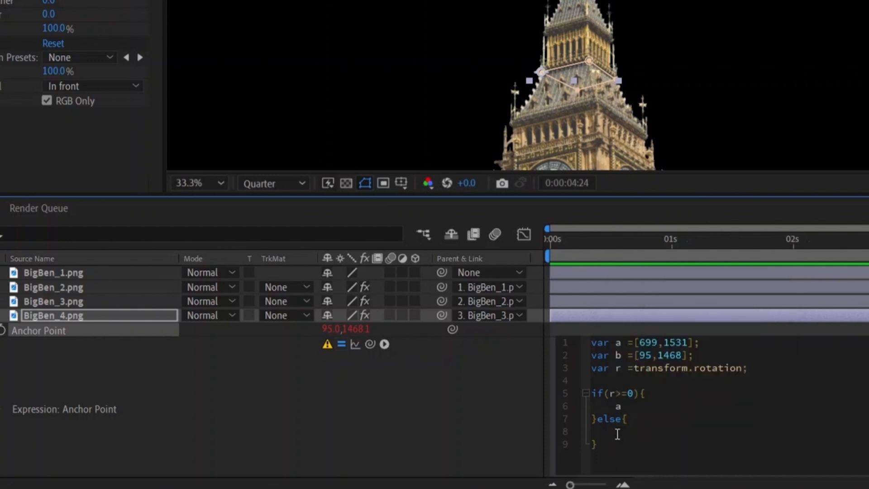
{"action": "type", "text": "b"}
{"action": "left_click", "coordinate": [487, 431]}
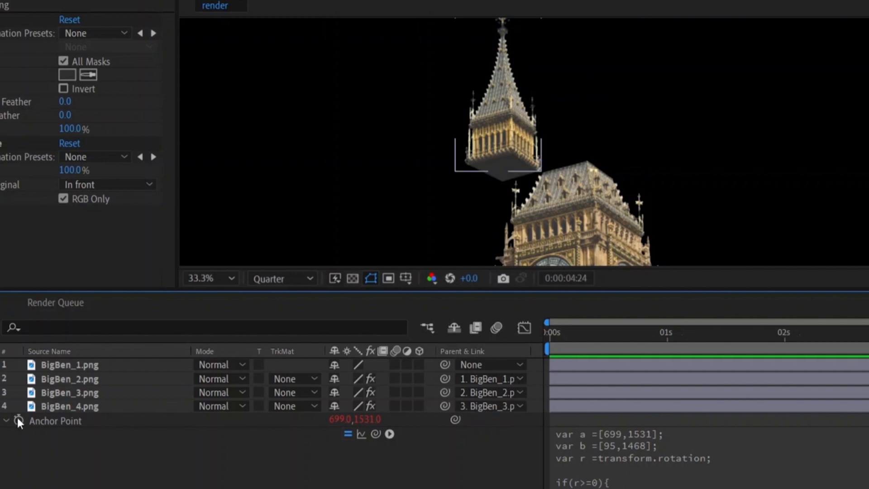
Step: Test the switching pivot by rotating the BigBen_4 spire to -15°
{"action": "left_click", "coordinate": [1, 406]}
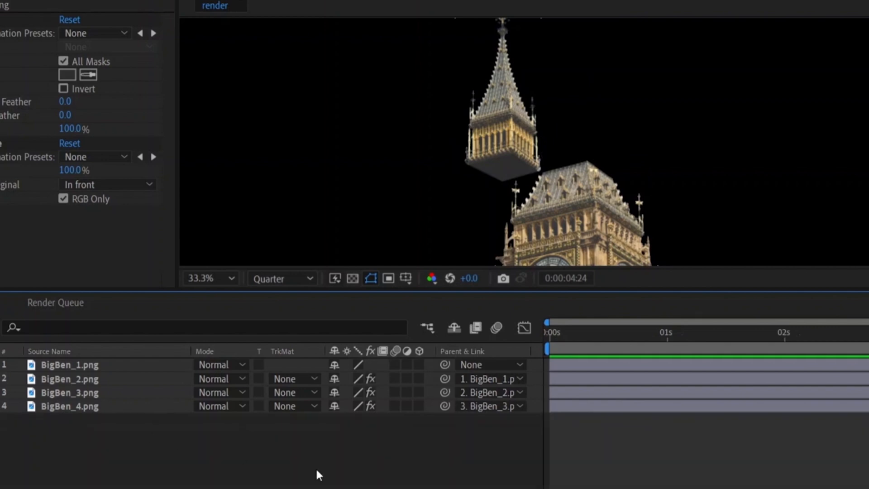
{"action": "left_click", "coordinate": [137, 406]}
{"action": "key", "text": "r"}
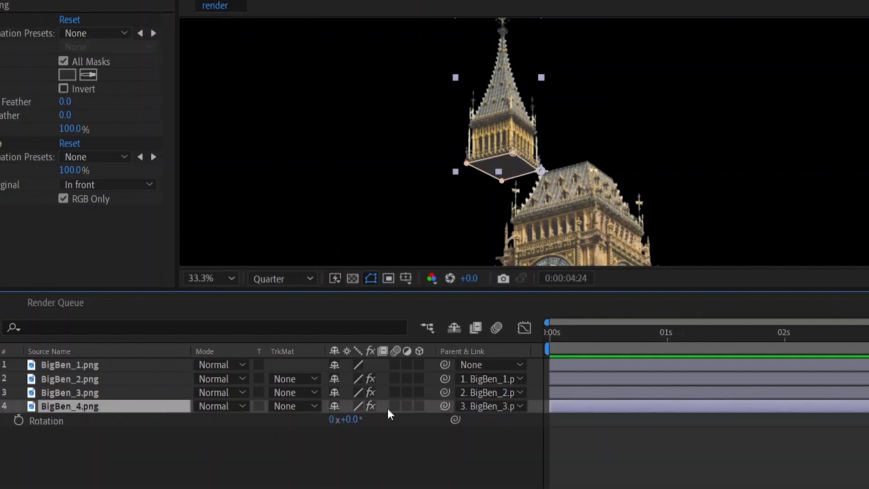
{"action": "mouse_move", "coordinate": [346, 421]}
{"action": "left_mouse_down"}
{"action": "mouse_move", "coordinate": [367, 420]}
{"action": "mouse_move", "coordinate": [317, 422]}
{"action": "mouse_move", "coordinate": [370, 430]}
{"action": "mouse_move", "coordinate": [340, 427]}
{"action": "left_mouse_up"}
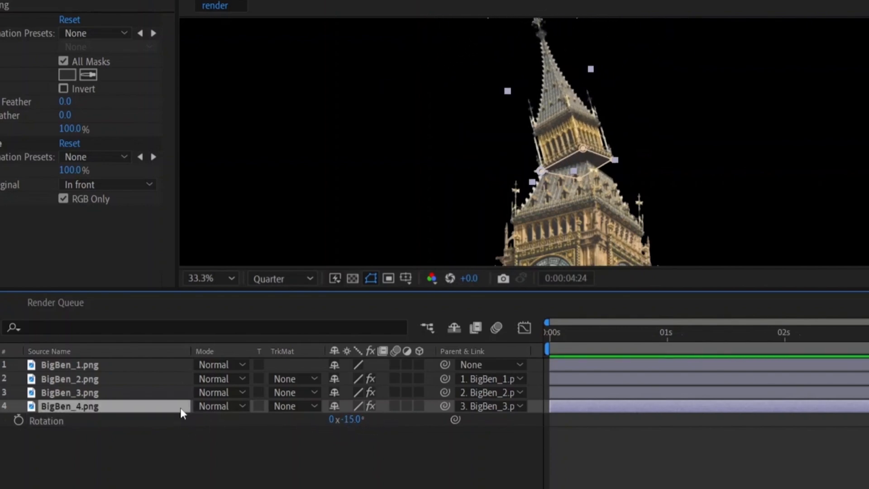
Step: Give BigBen_4's Position the expression anchorPoint+value and reset the layer's rotation
{"action": "key", "text": "shift+a"}
{"action": "key", "text": "shift+p"}
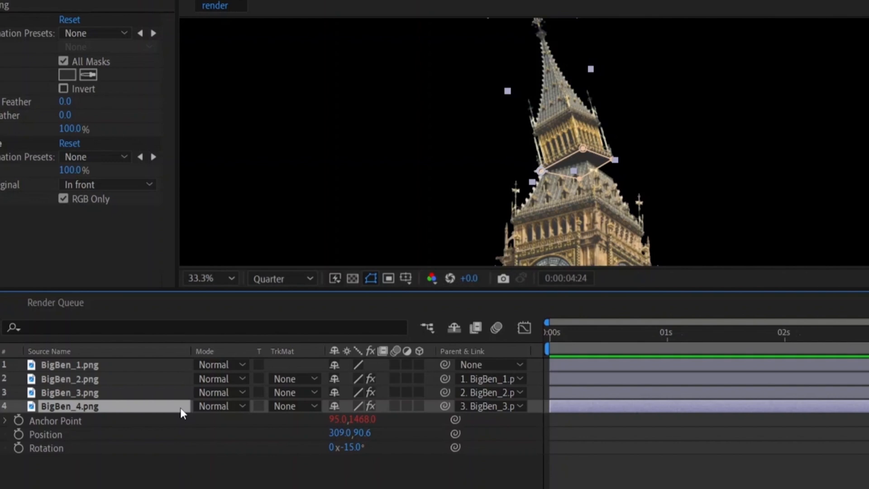
{"action": "left_click", "coordinate": [18, 435], "text": "alt"}
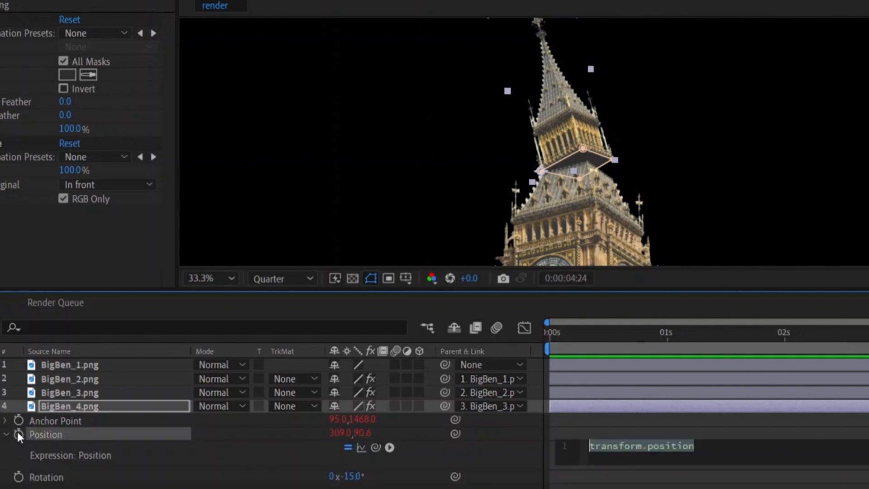
{"action": "key", "text": "BackSpace"}
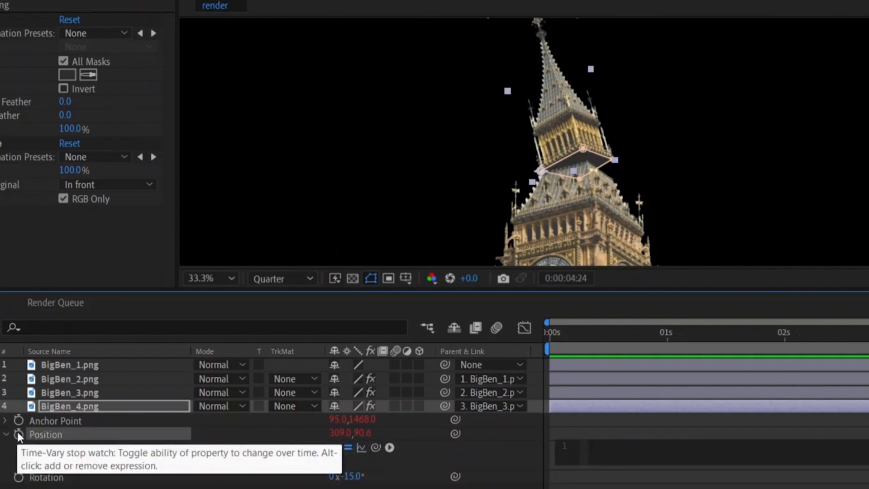
{"action": "type", "text": "anc"}
{"action": "key", "text": "Return"}
{"action": "type", "text": "+value"}
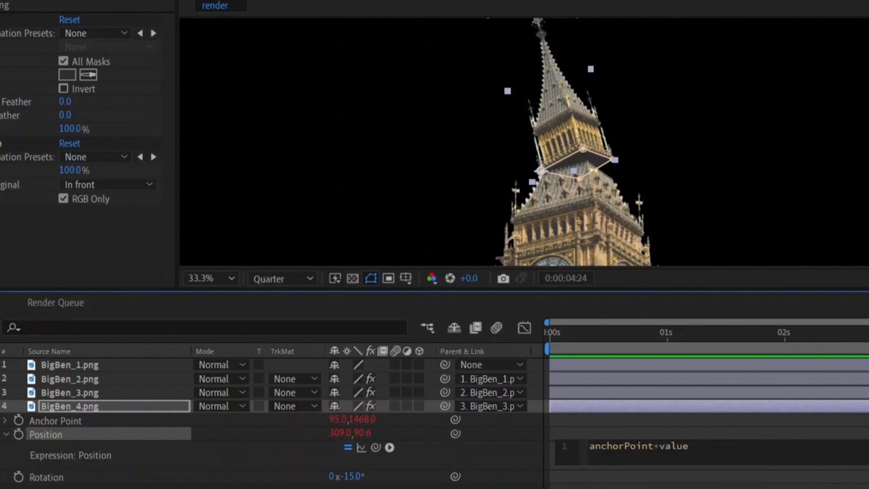
{"action": "right_click", "coordinate": [351, 478]}
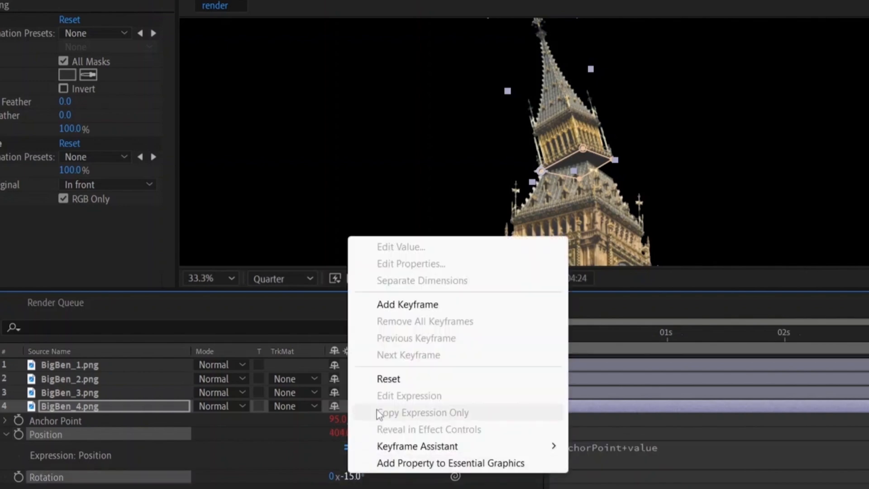
{"action": "left_click", "coordinate": [389, 378]}
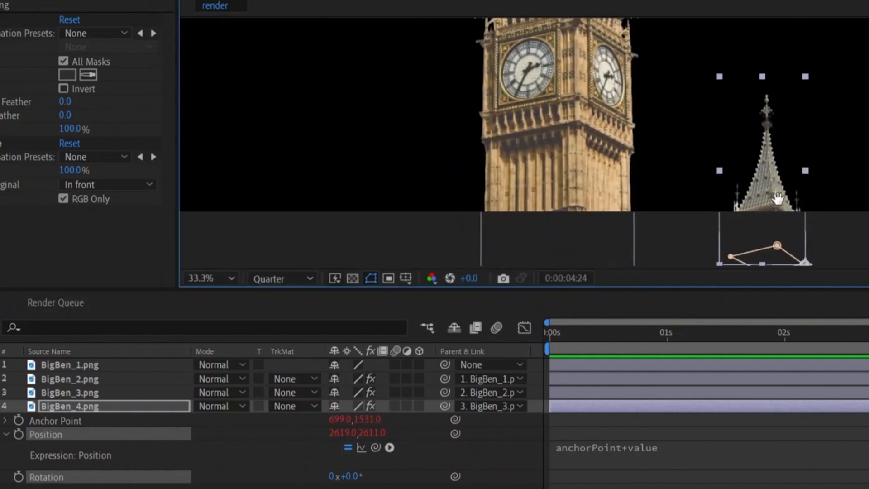
Step: Realign the BigBen_4 spire on top of the tower, test its pivot with a -10° rotation, and reset the rotation
{"action": "mouse_move", "coordinate": [355, 476]}
{"action": "left_mouse_down"}
{"action": "mouse_move", "coordinate": [316, 476]}
{"action": "mouse_move", "coordinate": [378, 475]}
{"action": "mouse_move", "coordinate": [337, 476]}
{"action": "mouse_move", "coordinate": [347, 476]}
{"action": "left_mouse_up"}
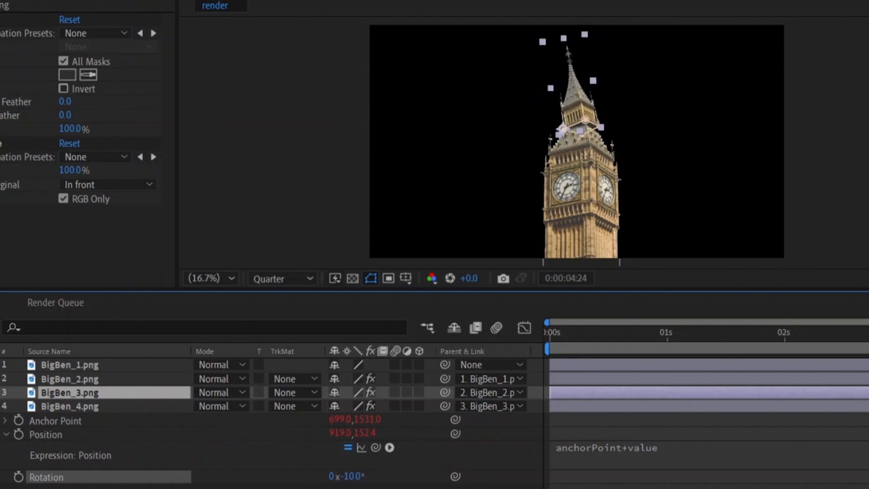
{"action": "right_click", "coordinate": [347, 475]}
{"action": "left_click", "coordinate": [404, 378]}
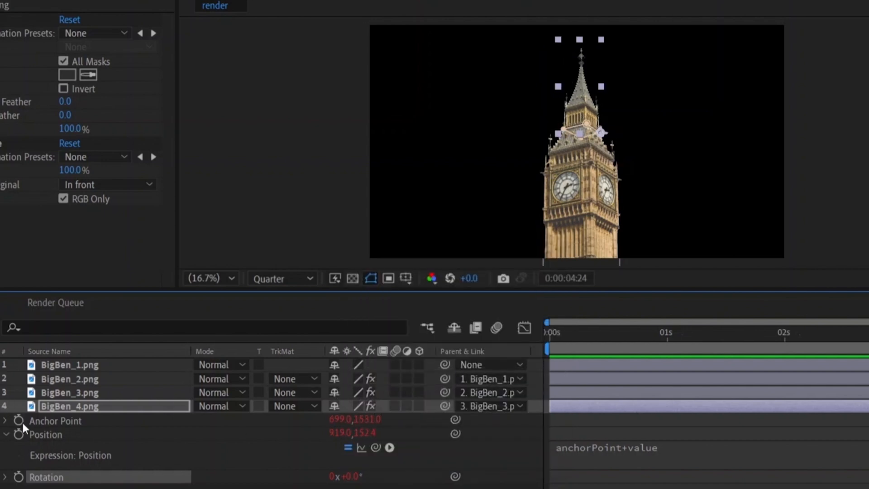
Step: Reuse BigBen_4's Anchor Point and Position expressions on the BigBen_3 and BigBen_2 layers
{"action": "left_click", "coordinate": [592, 448]}
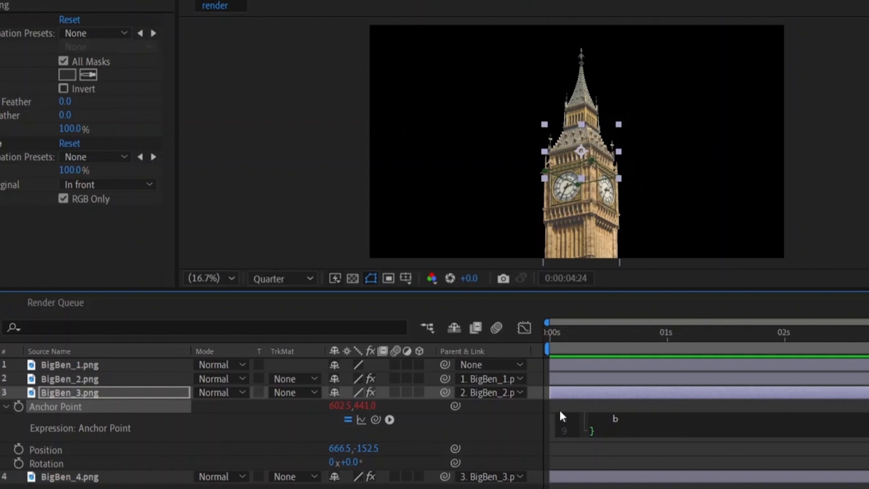
{"action": "left_click", "coordinate": [559, 408]}
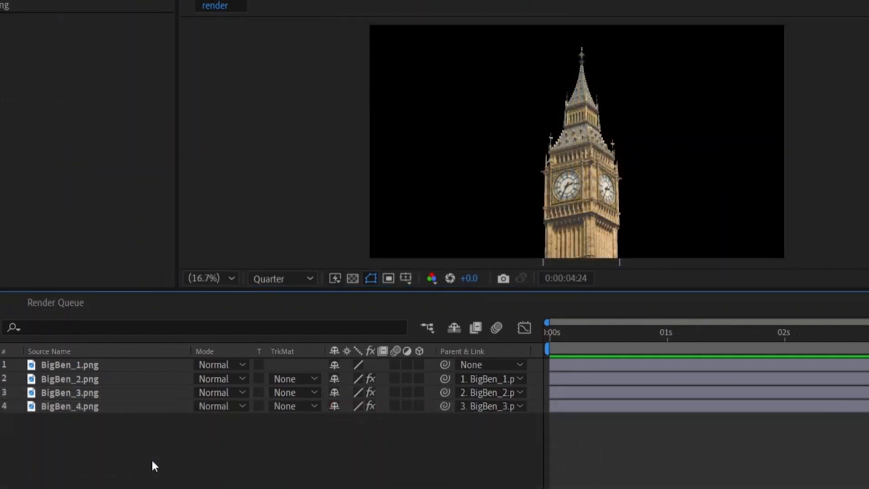
Step: Move BigBen_1's anchor point to the middle of the piece's bottom edge
{"action": "left_click", "coordinate": [137, 365]}
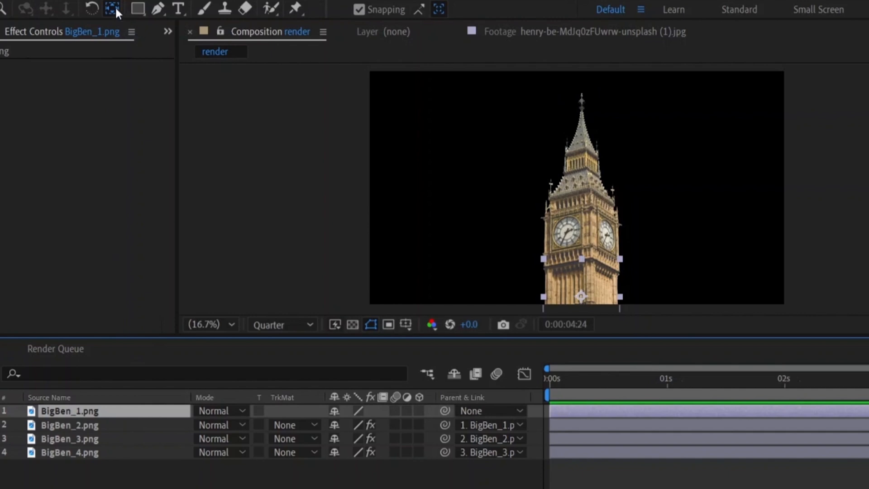
{"action": "scroll", "coordinate": [611, 256], "scroll_direction": "down", "scroll_amount": 2}
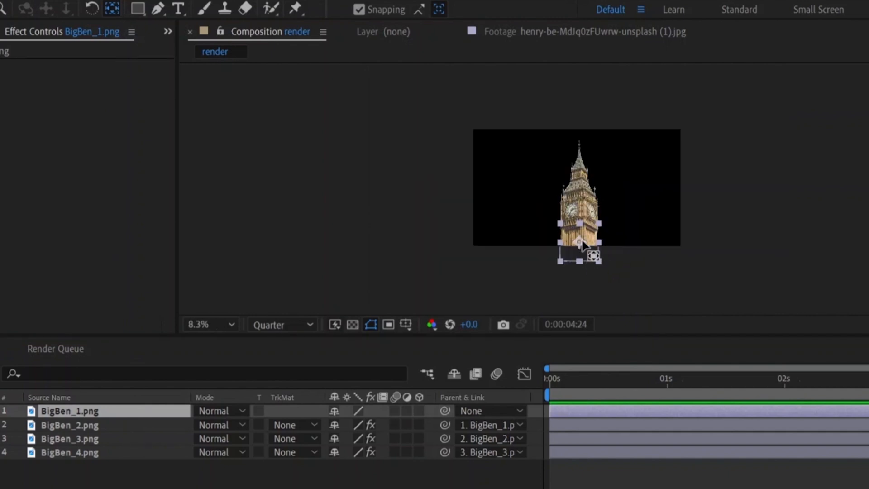
{"action": "left_click_drag", "start_coordinate": [583, 244], "coordinate": [582, 262]}
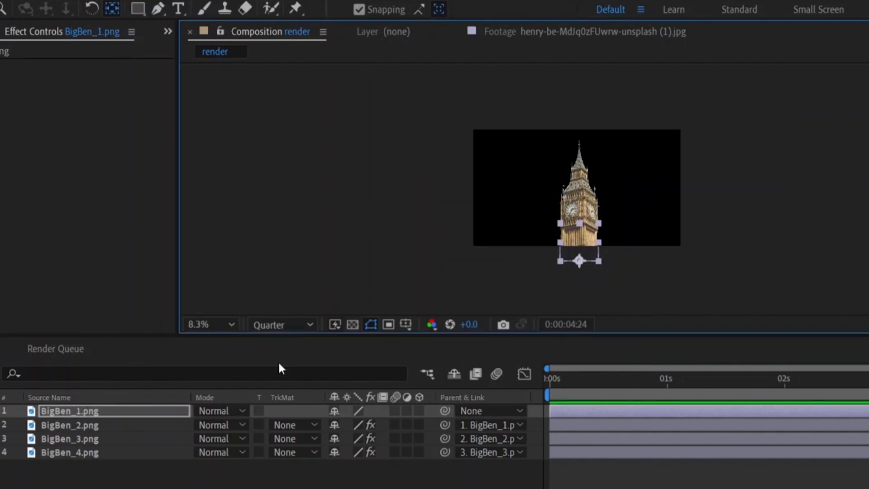
{"action": "left_click", "coordinate": [229, 320]}
{"action": "left_click", "coordinate": [225, 338]}
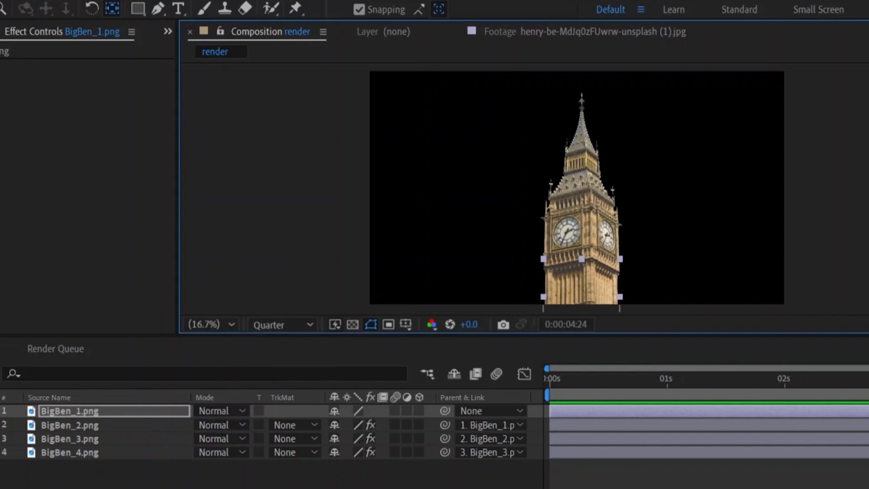
Step: Test the tower's bend by rotating all four BigBen layers together to about 3°, and reset their rotation
{"action": "left_click_drag", "start_coordinate": [82, 488], "coordinate": [107, 414]}
{"action": "key", "text": "r"}
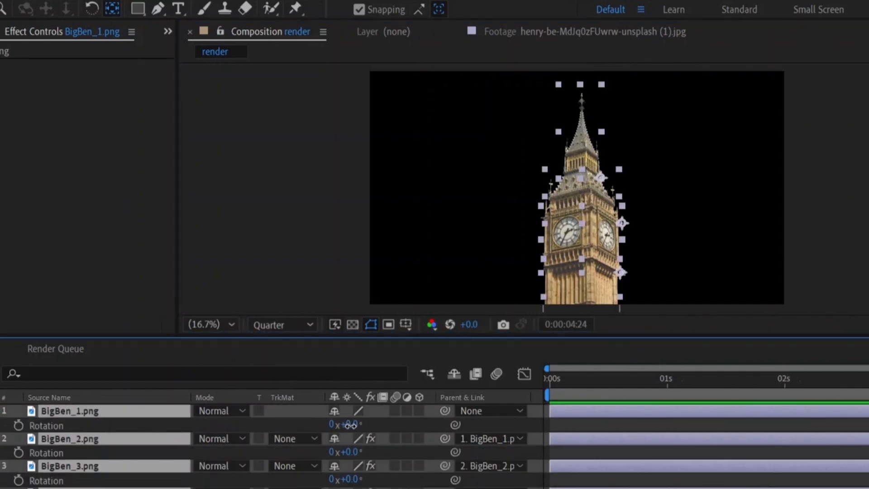
{"action": "left_click_drag", "start_coordinate": [351, 425], "coordinate": [364, 441]}
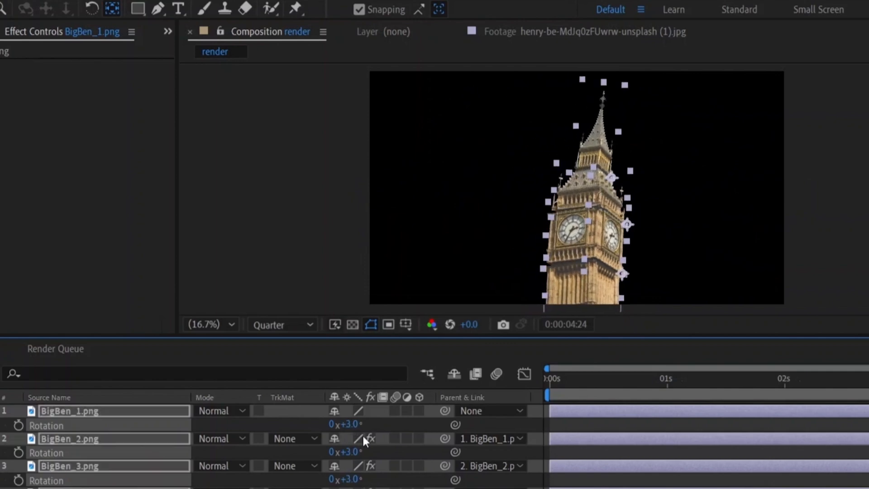
{"action": "right_click", "coordinate": [350, 425]}
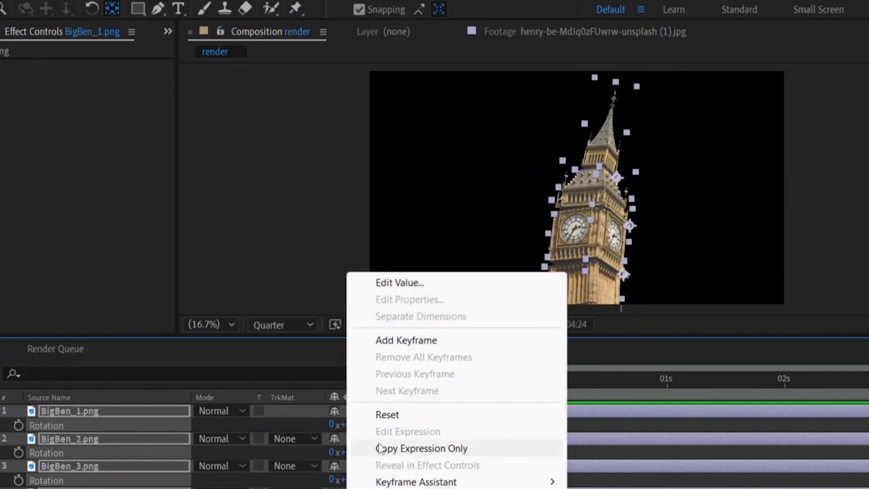
{"action": "left_click", "coordinate": [387, 413]}
{"action": "key", "text": "ctrl+shift+a"}
{"action": "key", "text": "r"}
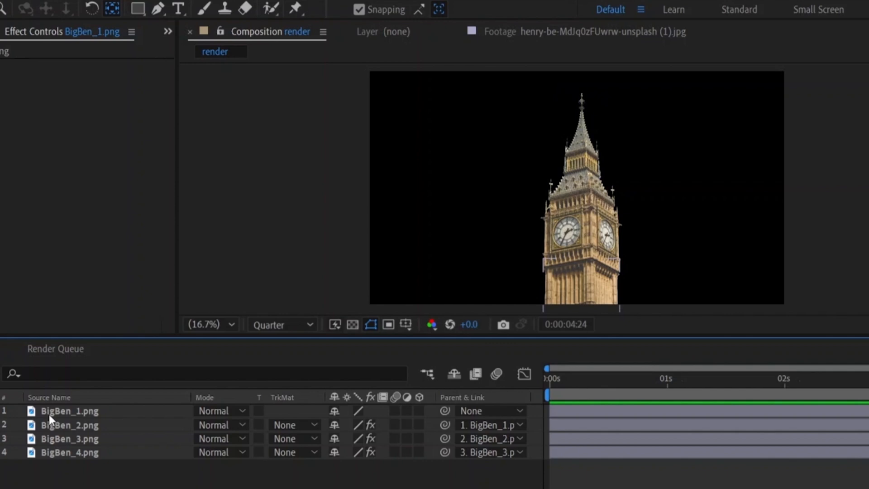
Step: Start Position keyframing on BigBen_1 with a keyframe at 0:00:00:00
{"action": "left_click", "coordinate": [49, 414]}
{"action": "key", "text": "p"}
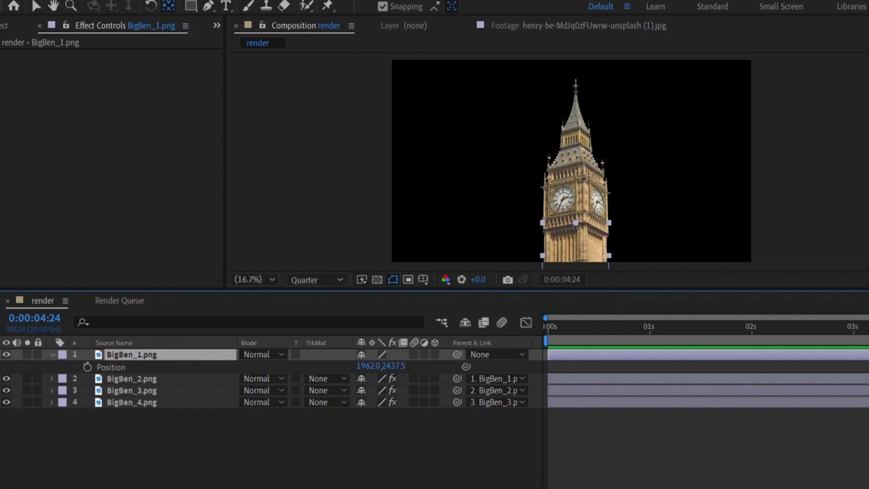
{"action": "key", "text": "equal"}
{"action": "key", "text": "equal"}
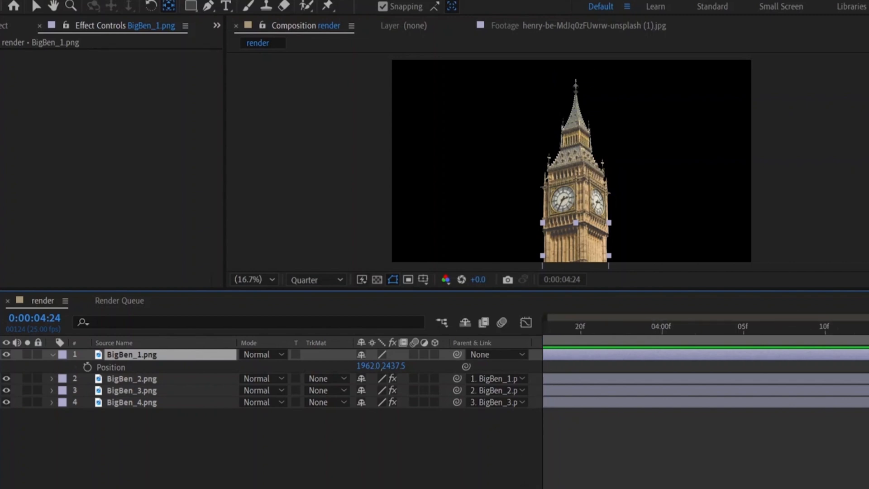
{"action": "scroll", "coordinate": [706, 376], "scroll_direction": "left", "scroll_amount": 10}
{"action": "key", "text": "minus"}
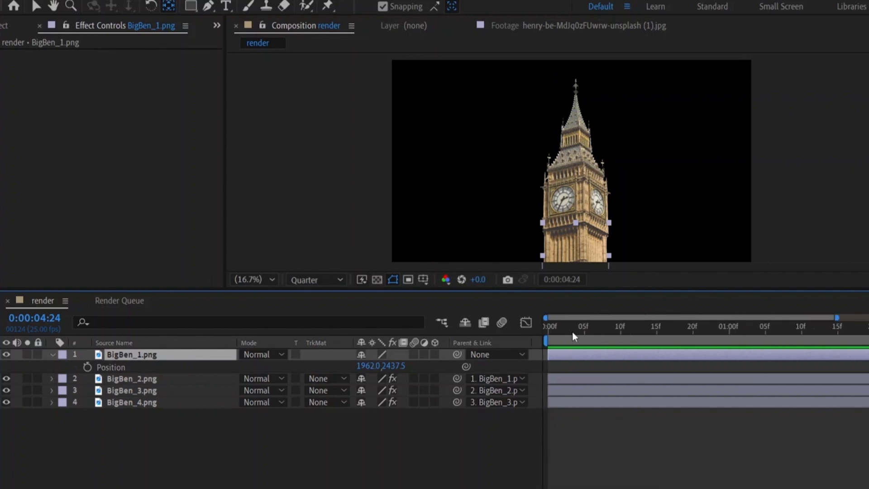
{"action": "left_click_drag", "start_coordinate": [572, 332], "coordinate": [520, 328]}
{"action": "left_click", "coordinate": [88, 367]}
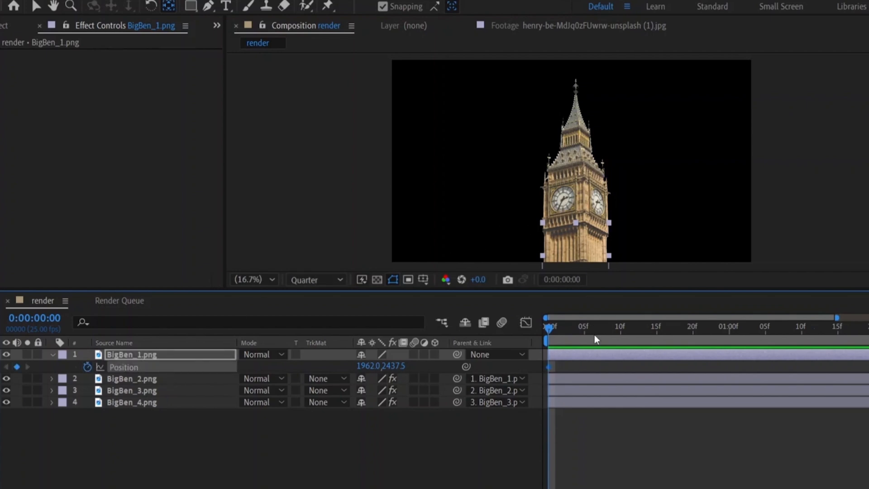
Step: Keyframe BigBen_1's Position at frame 15, lower the tower out of frame to 1884.0, 4417.5 at frame 0, and preview the rise
{"action": "left_click_drag", "start_coordinate": [613, 330], "coordinate": [657, 339]}
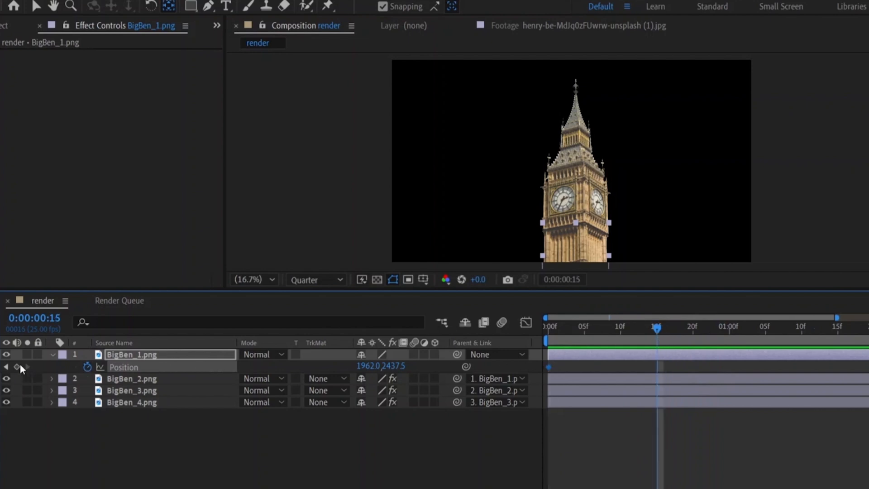
{"action": "left_click_drag", "start_coordinate": [642, 322], "coordinate": [549, 325]}
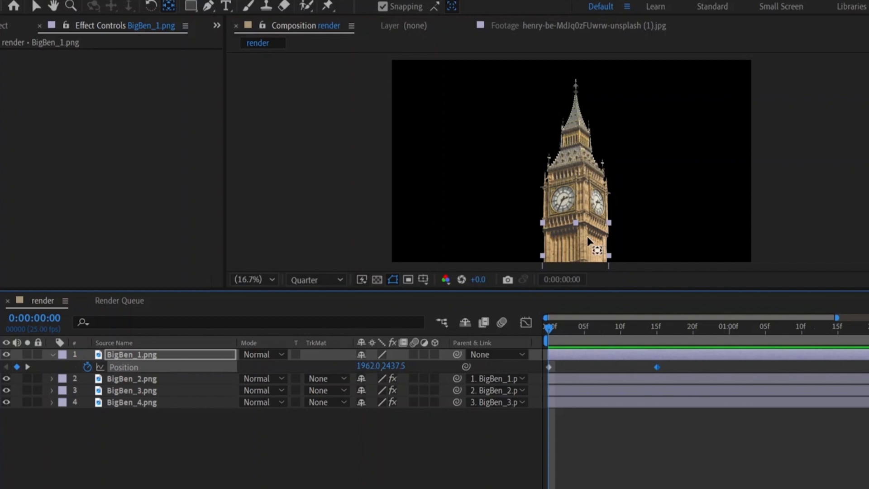
{"action": "left_click_drag", "start_coordinate": [588, 238], "coordinate": [584, 414]}
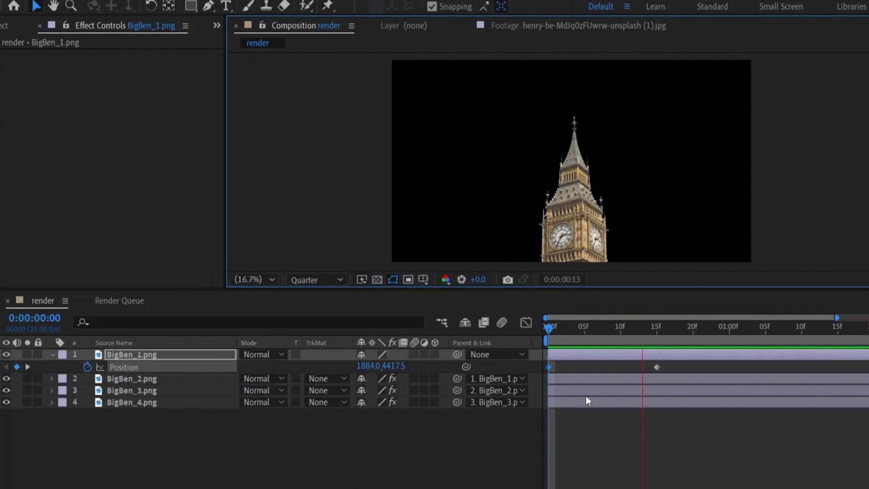
{"action": "left_click_drag", "start_coordinate": [548, 339], "coordinate": [545, 357]}
{"action": "key", "text": "space"}
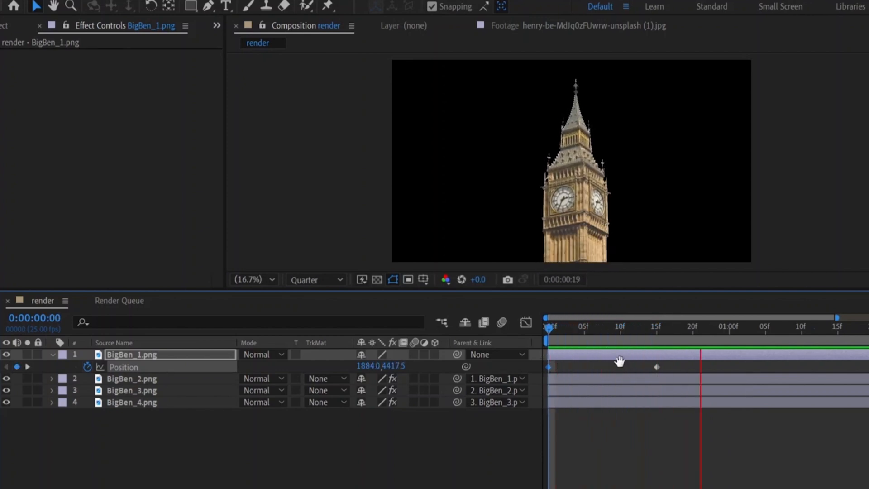
Step: Move BigBen_1's ending Position keyframe to about frame 13 and preview the rise
{"action": "key", "text": "space"}
{"action": "left_click_drag", "start_coordinate": [656, 366], "coordinate": [642, 366]}
{"action": "left_click_drag", "start_coordinate": [624, 326], "coordinate": [489, 344]}
{"action": "key", "text": "space"}
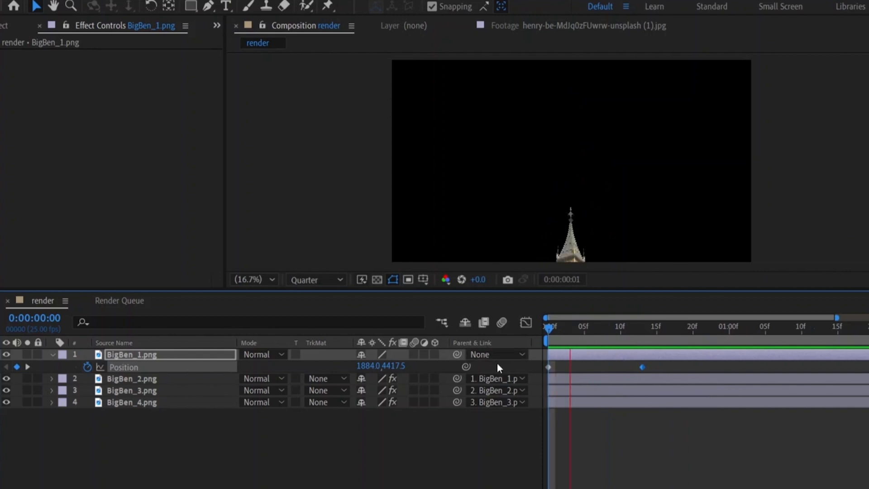
{"action": "key", "text": "space"}
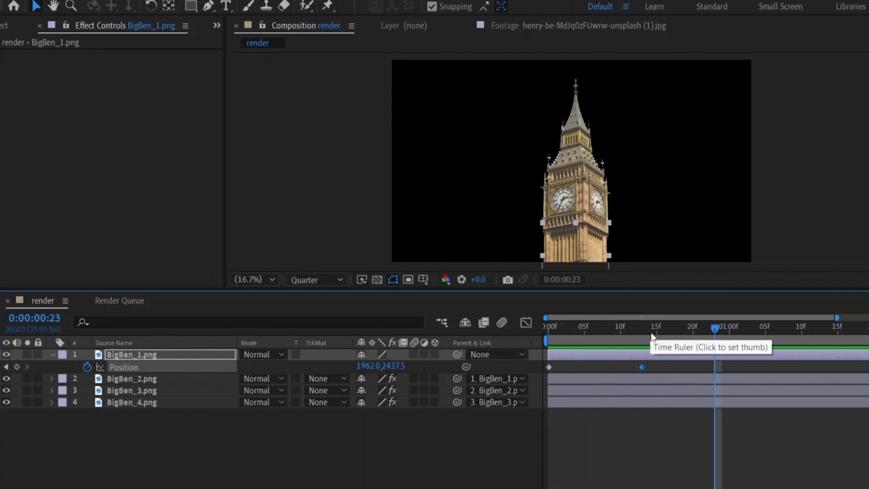
Step: Shorten the tower's rise by moving BigBen_1's ending Position keyframe to frame 10
{"action": "left_click", "coordinate": [552, 335]}
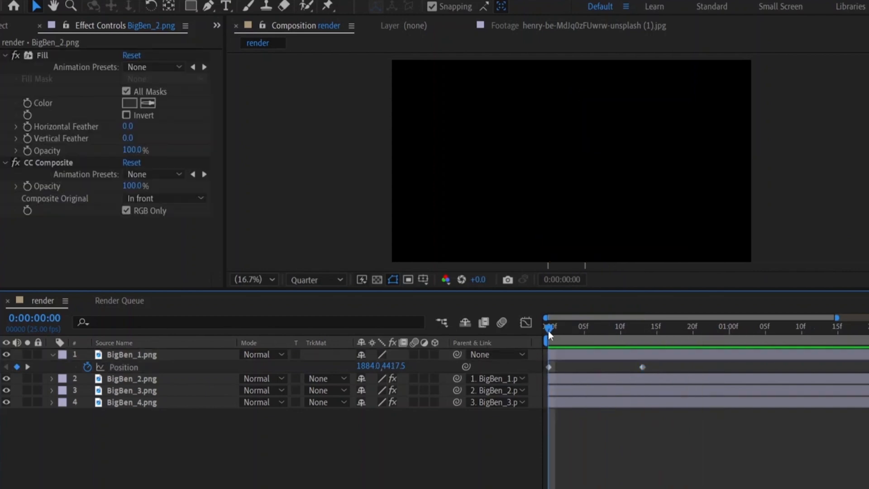
{"action": "left_click_drag", "start_coordinate": [548, 333], "coordinate": [592, 333]}
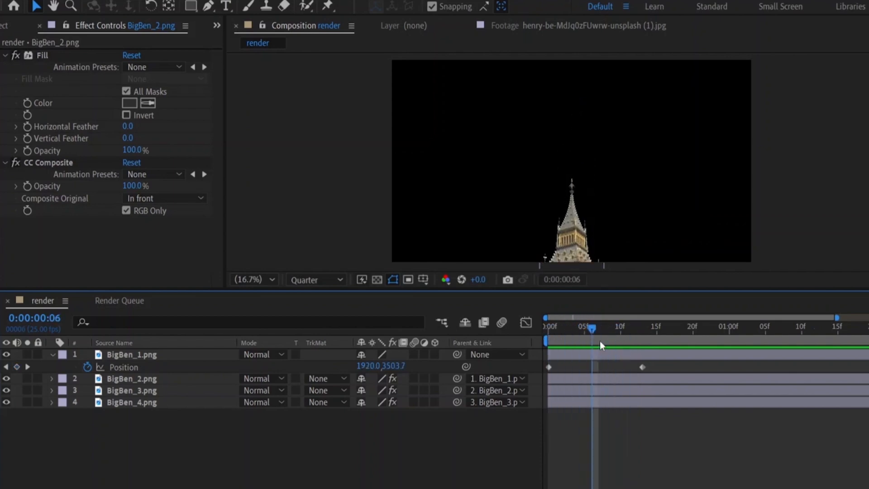
{"action": "left_click_drag", "start_coordinate": [642, 367], "coordinate": [620, 368]}
{"action": "left_click_drag", "start_coordinate": [596, 335], "coordinate": [621, 330]}
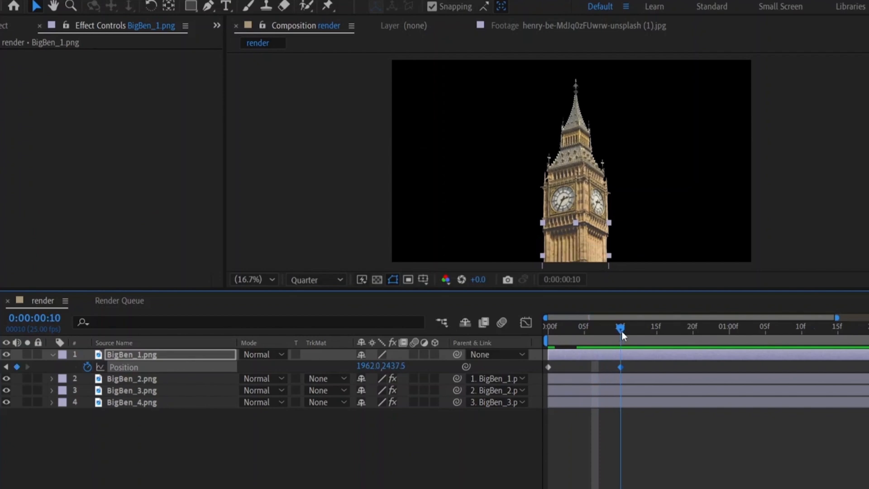
Step: Add Position keyframes to BigBen_2, BigBen_3 and BigBen_4 at frames 10 and 21
{"action": "left_click_drag", "start_coordinate": [177, 427], "coordinate": [178, 377]}
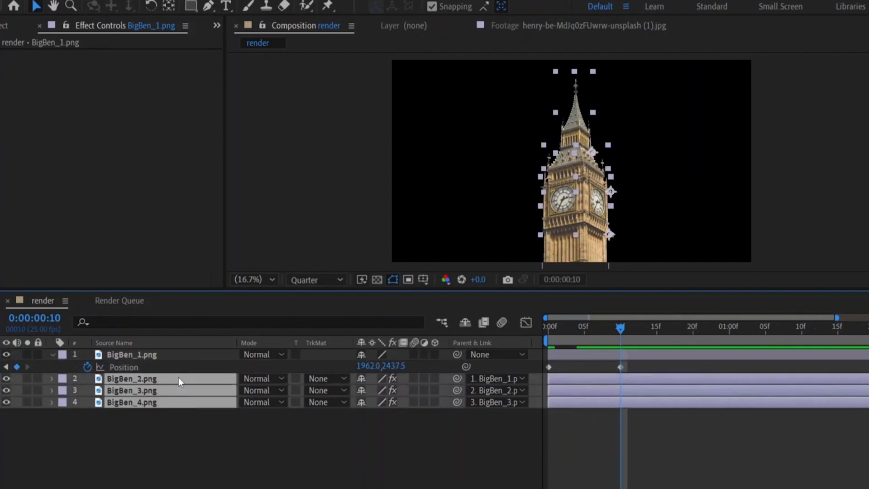
{"action": "key", "text": "p"}
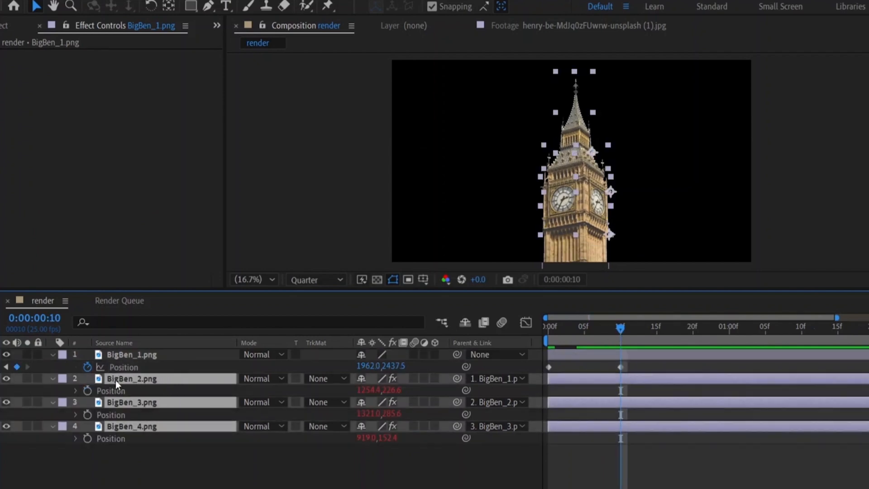
{"action": "left_click", "coordinate": [88, 390]}
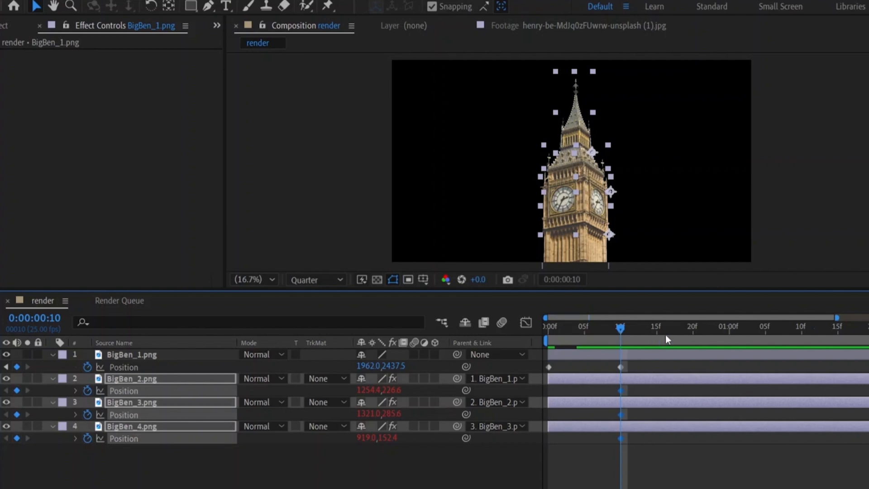
{"action": "left_click_drag", "start_coordinate": [640, 332], "coordinate": [700, 337]}
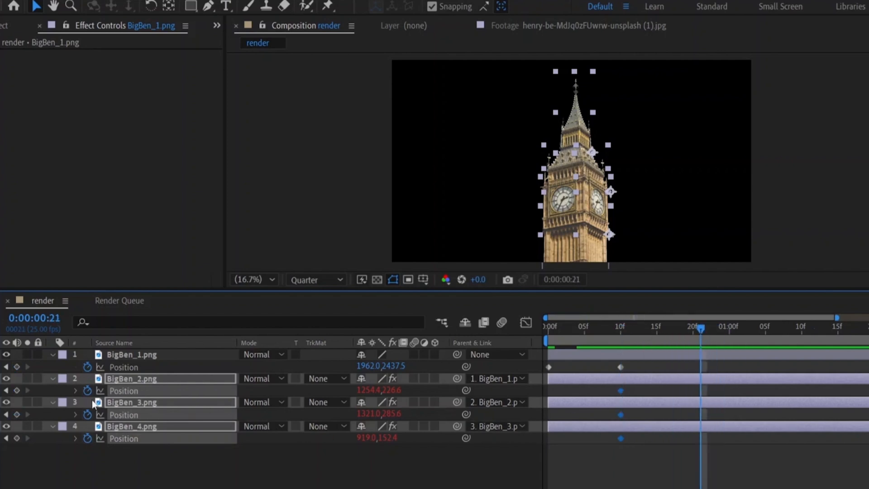
{"action": "left_click", "coordinate": [17, 390]}
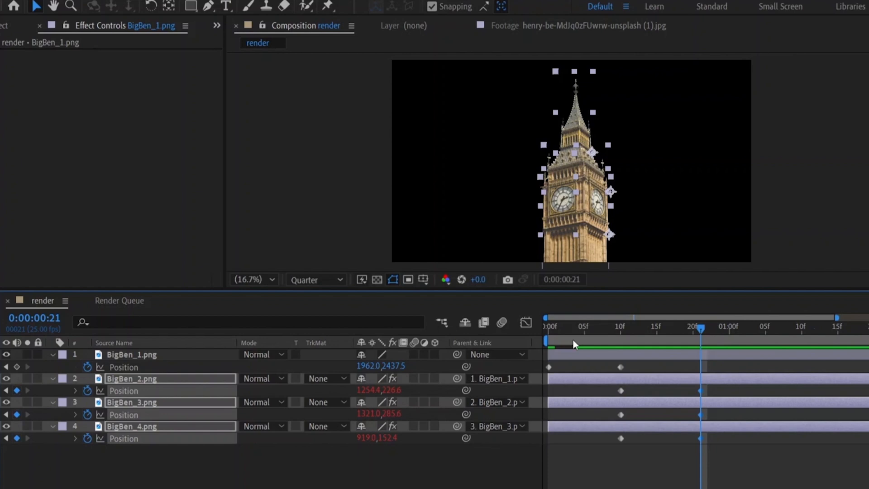
Step: At frame 16, raise BigBen_2, BigBen_3 and BigBen_4 to Y positions 50.6, 109.6 and -23.6, and preview the animation
{"action": "left_click", "coordinate": [661, 329]}
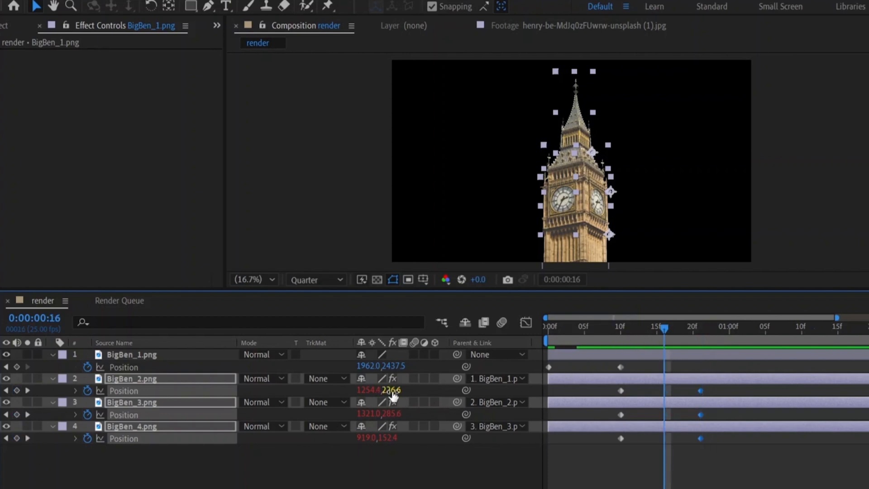
{"action": "left_click_drag", "start_coordinate": [392, 391], "coordinate": [278, 382]}
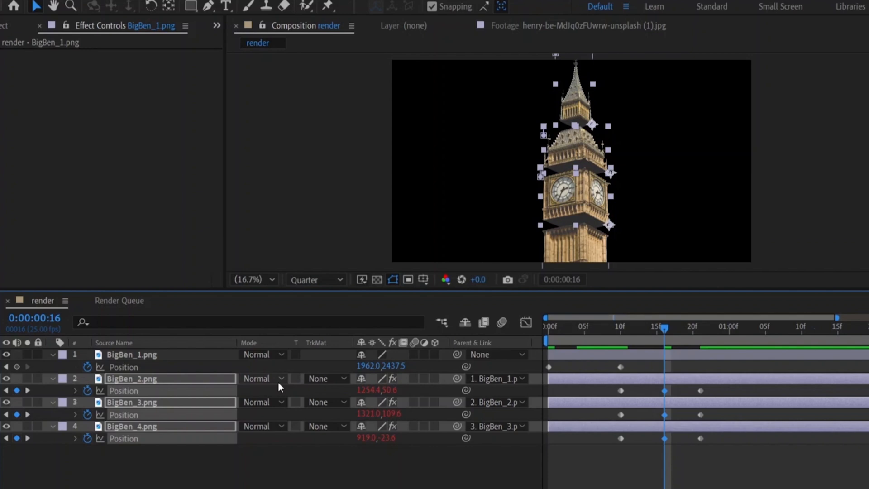
{"action": "key", "text": "Home"}
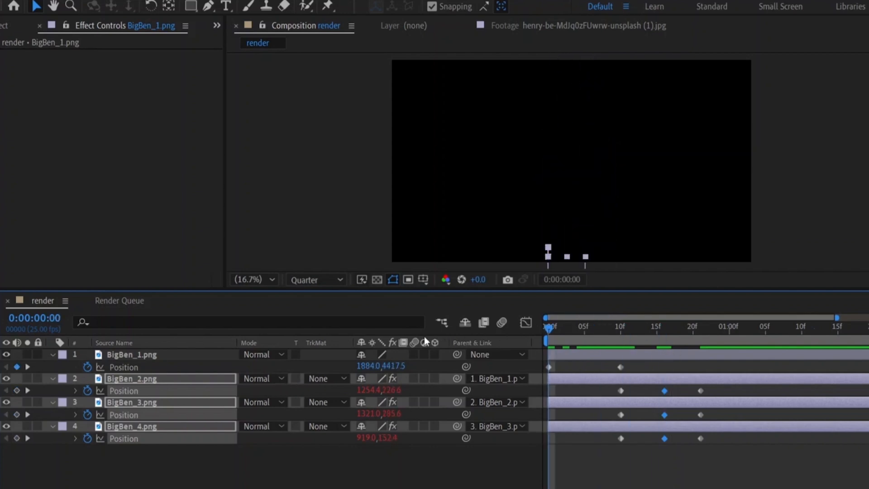
{"action": "left_click", "coordinate": [492, 483]}
{"action": "key", "text": "space"}
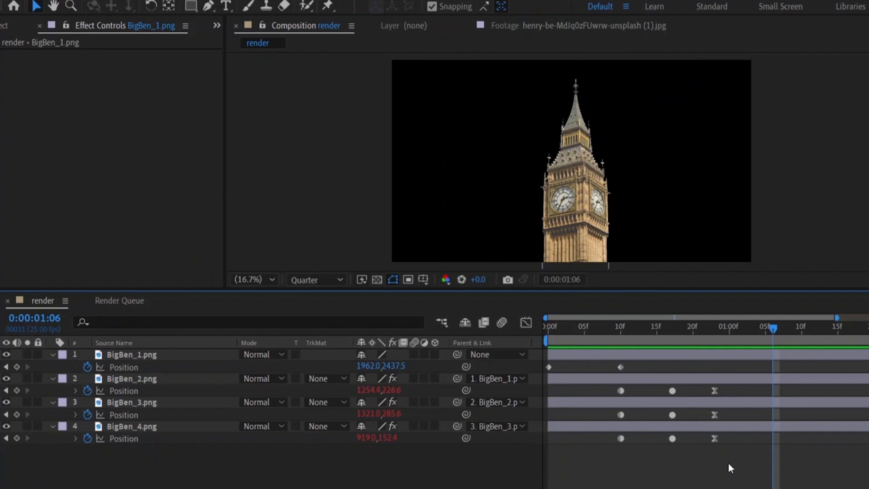
Step: Apply Easy Ease to all Position keyframes of BigBen_2, BigBen_3 and BigBen_4
{"action": "left_click_drag", "start_coordinate": [726, 457], "coordinate": [623, 391]}
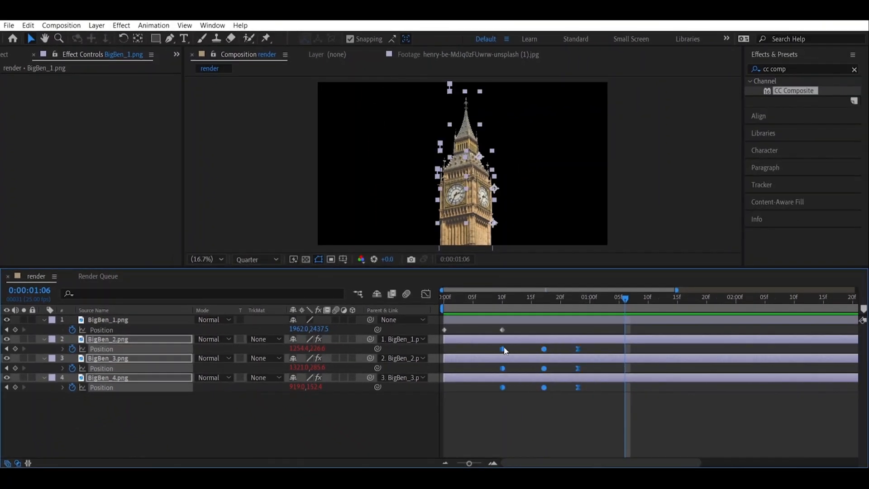
{"action": "right_click", "coordinate": [505, 350]}
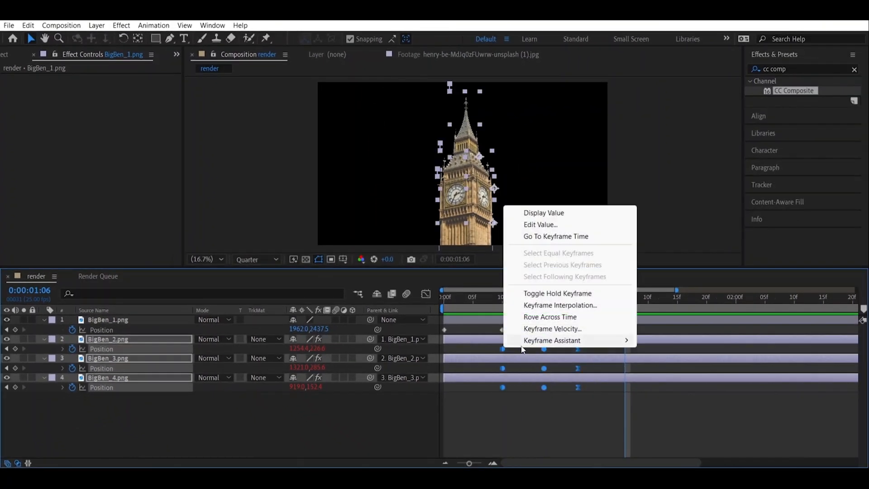
{"action": "mouse_move", "coordinate": [525, 341]}
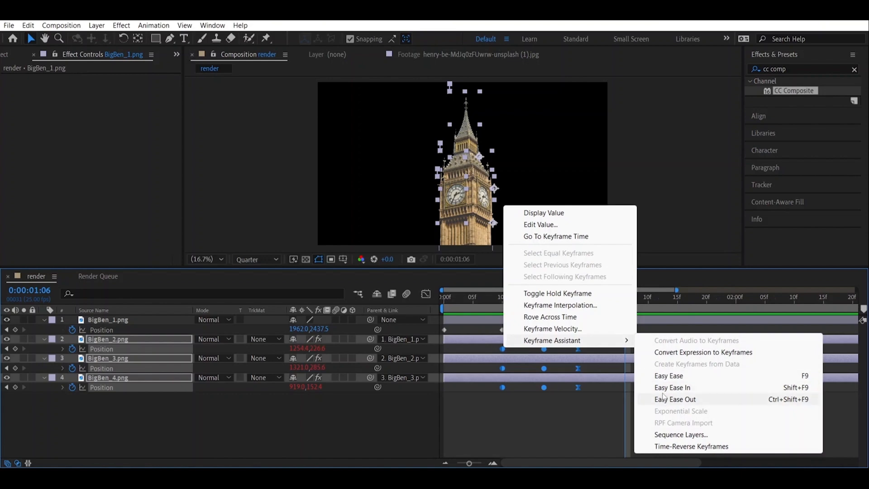
{"action": "left_click", "coordinate": [669, 375]}
Step: Reshape the Position speed curves of BigBen_2 to BigBen_4 to peak right at frame 10 and just before frame 23, and preview the animation
{"action": "left_click", "coordinate": [426, 295]}
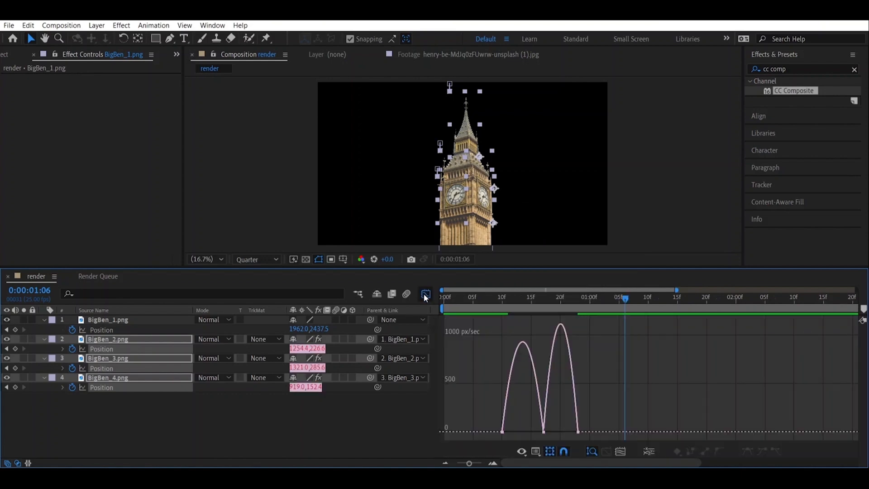
{"action": "scroll", "coordinate": [530, 434], "scroll_direction": "up", "scroll_amount": 1}
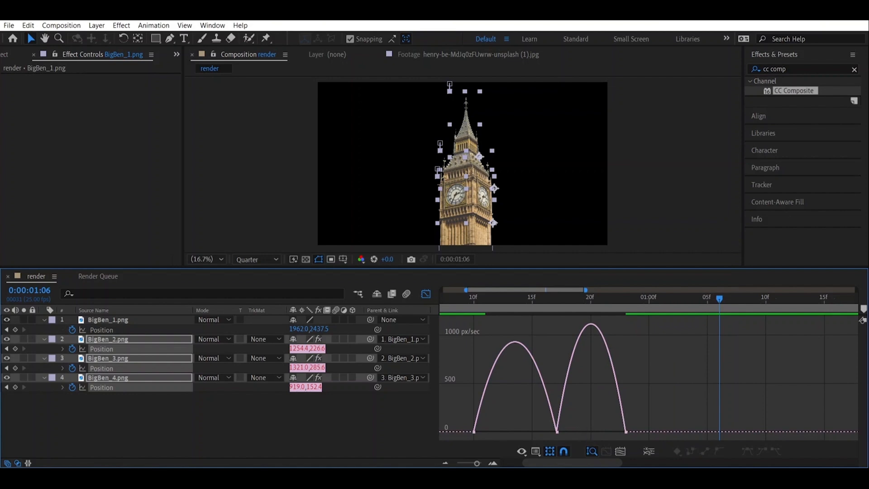
{"action": "right_click", "coordinate": [654, 409]}
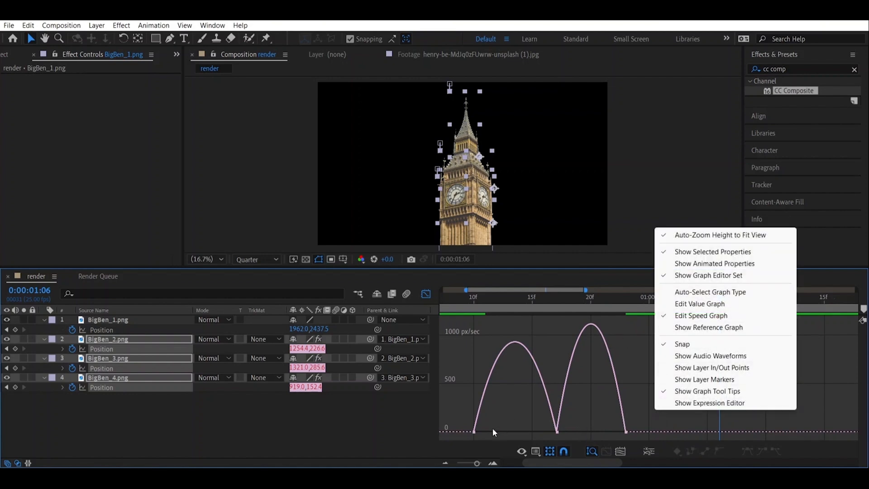
{"action": "mouse_move", "coordinate": [487, 435]}
{"action": "left_mouse_down"}
{"action": "mouse_move", "coordinate": [469, 423]}
{"action": "mouse_move", "coordinate": [476, 427]}
{"action": "left_mouse_up"}
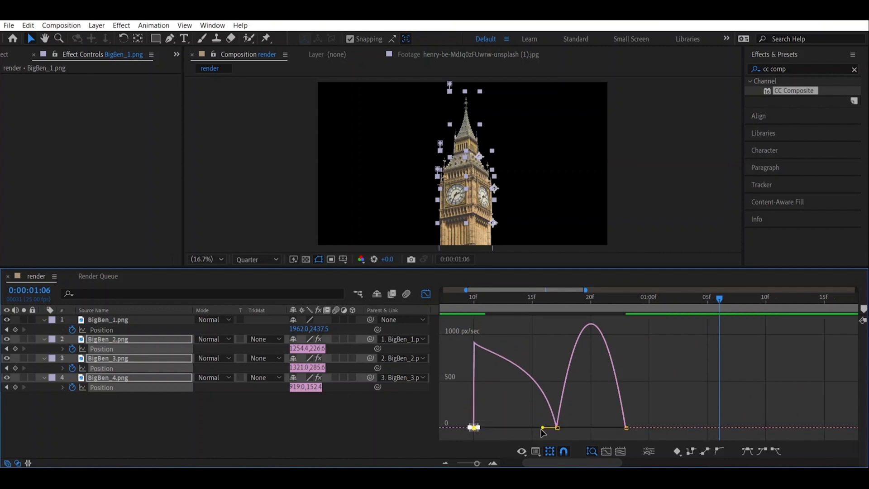
{"action": "left_click_drag", "start_coordinate": [566, 437], "coordinate": [592, 435]}
{"action": "left_click_drag", "start_coordinate": [634, 436], "coordinate": [620, 423]}
{"action": "left_click_drag", "start_coordinate": [615, 427], "coordinate": [617, 430]}
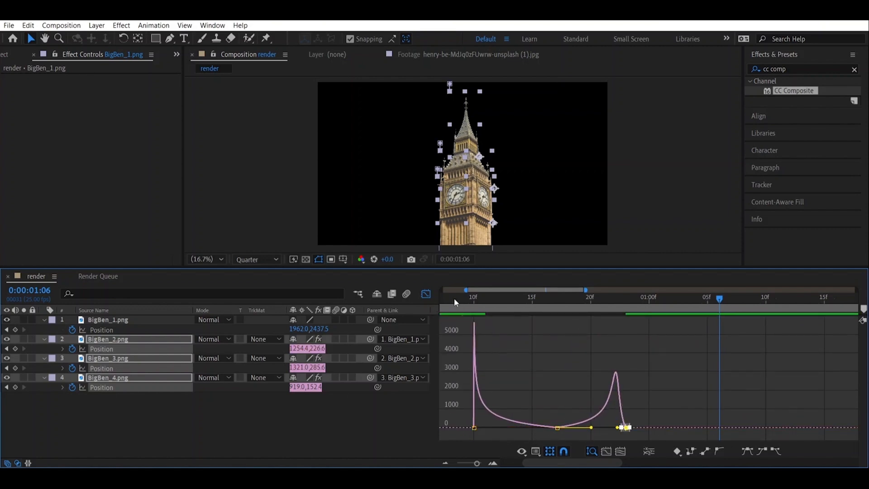
{"action": "left_click", "coordinate": [426, 294]}
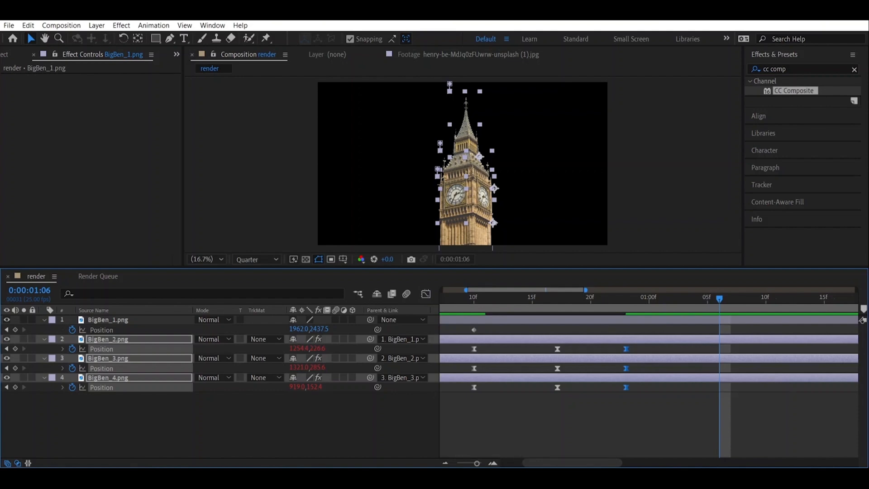
{"action": "left_click_drag", "start_coordinate": [535, 465], "coordinate": [514, 464]}
{"action": "left_click", "coordinate": [446, 463]}
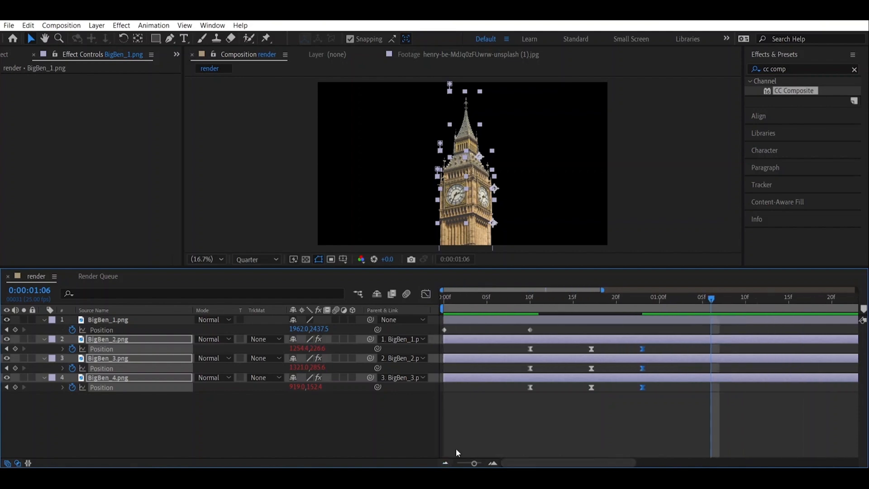
{"action": "left_click", "coordinate": [441, 301]}
{"action": "key", "text": "space"}
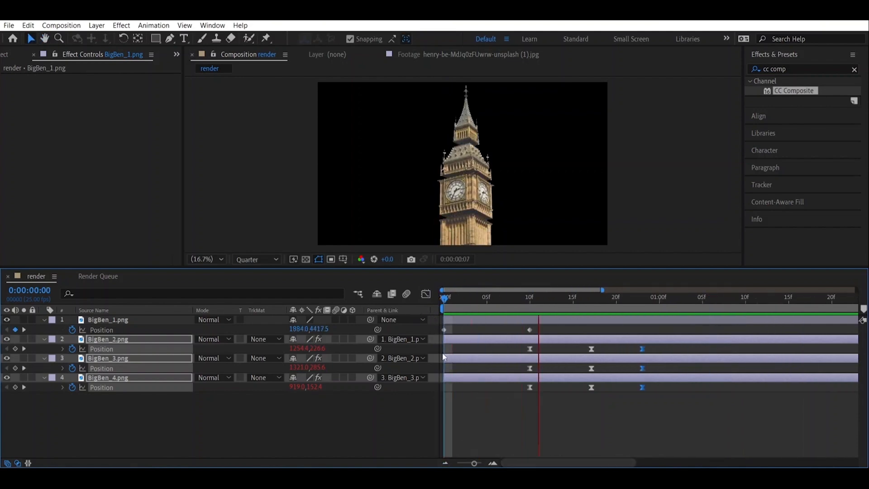
{"action": "key", "text": "space"}
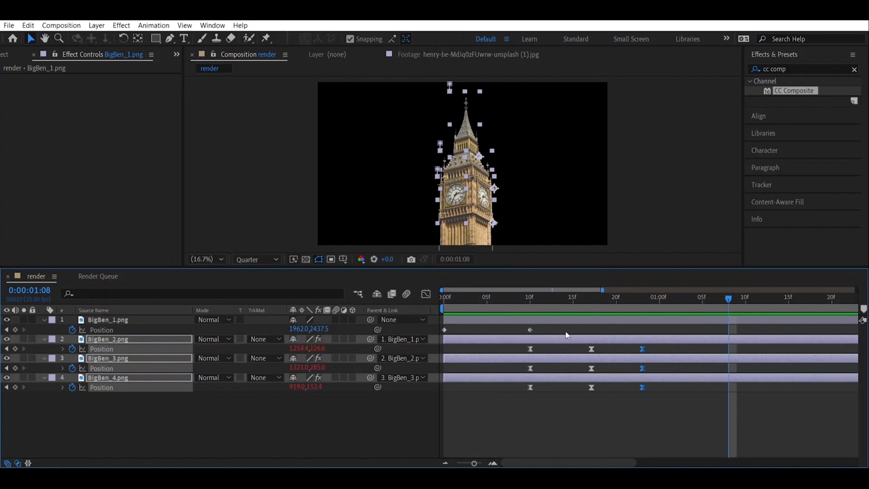
Step: Apply Easy Ease to both Position keyframes of BigBen_1
{"action": "left_click_drag", "start_coordinate": [562, 333], "coordinate": [443, 333]}
{"action": "right_click", "coordinate": [444, 329]}
{"action": "mouse_move", "coordinate": [521, 322]}
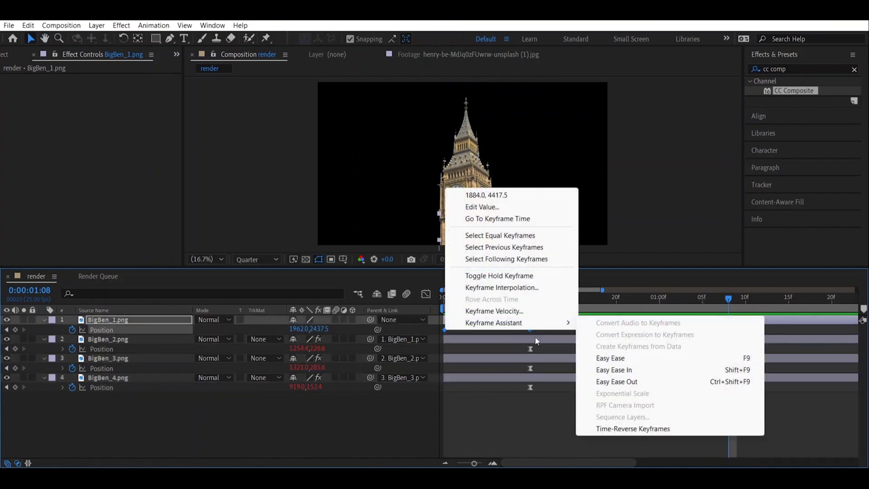
{"action": "left_click", "coordinate": [610, 359]}
Step: Adjust the easing influence on BigBen_1's Position speed graph and preview the rise from the first frame
{"action": "left_click", "coordinate": [425, 295]}
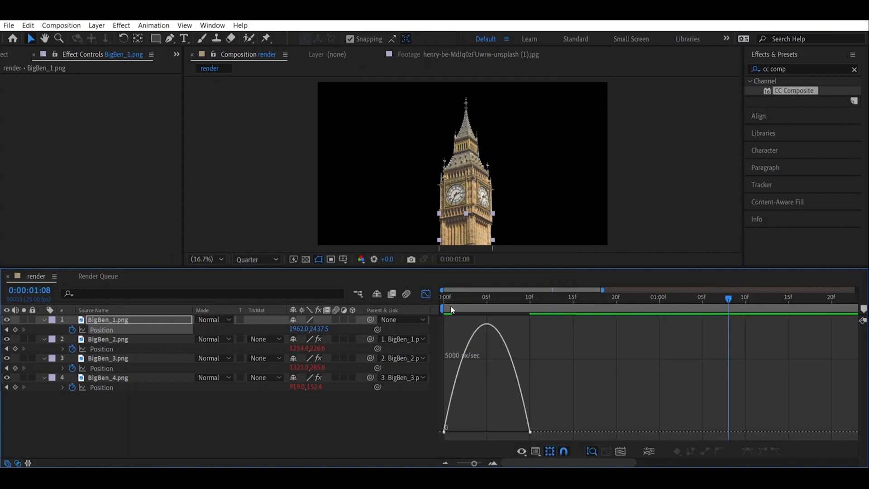
{"action": "left_click", "coordinate": [444, 431]}
{"action": "left_click_drag", "start_coordinate": [459, 431], "coordinate": [501, 432]}
{"action": "left_click", "coordinate": [426, 294]}
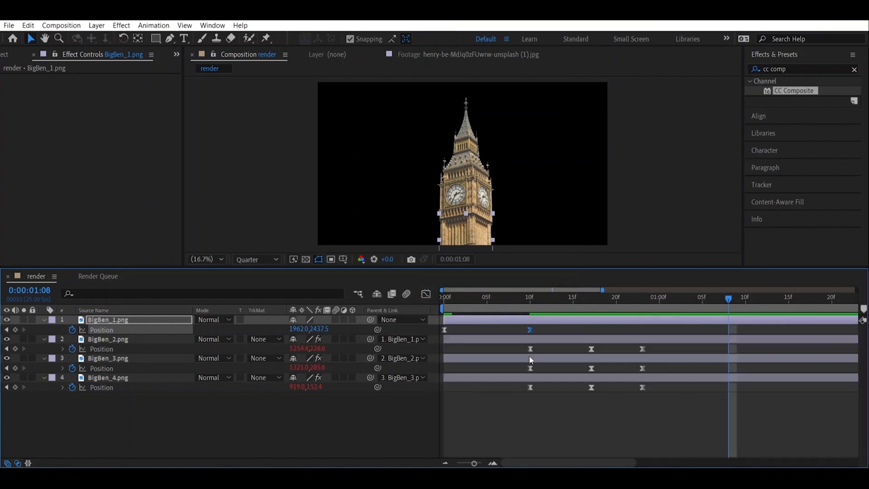
{"action": "left_click", "coordinate": [539, 456]}
{"action": "left_click_drag", "start_coordinate": [515, 299], "coordinate": [409, 304]}
{"action": "key", "text": "space"}
{"action": "key", "text": "space"}
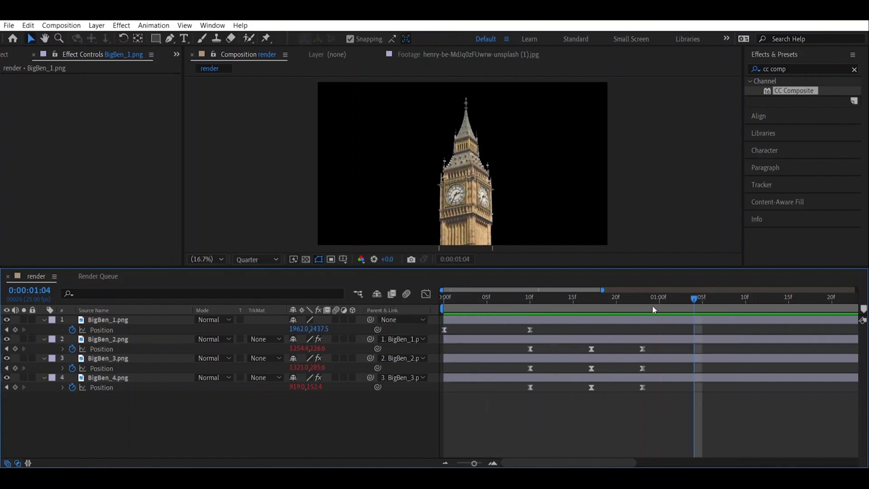
Step: Add Rotation keyframes at 0° to all four BigBen layers at 0:00:00:23 and 0:00:02:00
{"action": "left_click_drag", "start_coordinate": [663, 300], "coordinate": [648, 299]}
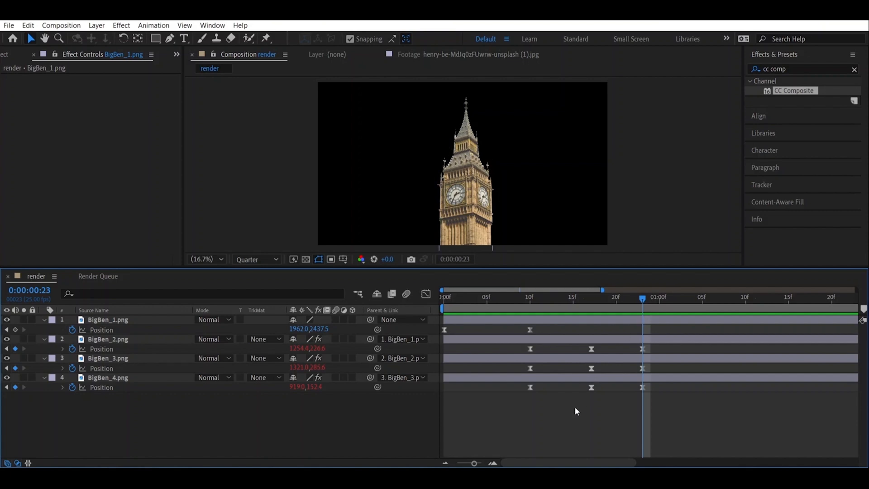
{"action": "left_click_drag", "start_coordinate": [569, 461], "coordinate": [587, 465]}
{"action": "left_click_drag", "start_coordinate": [132, 430], "coordinate": [138, 325]}
{"action": "key", "text": "r"}
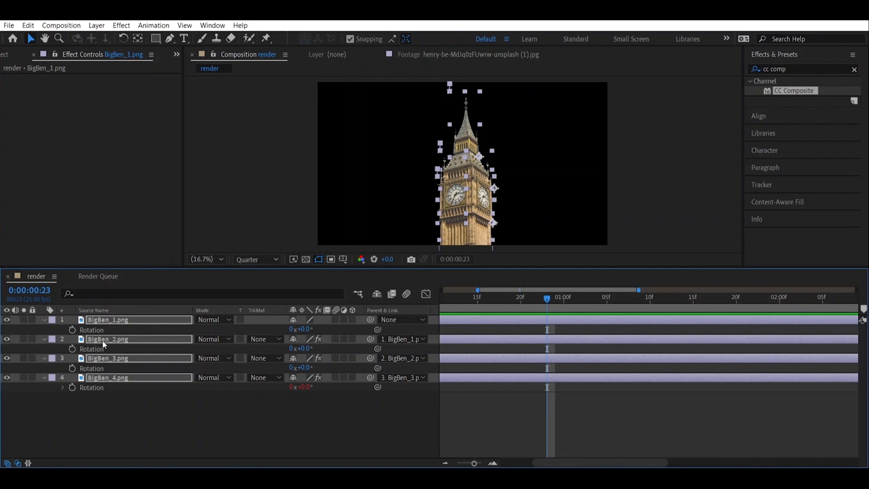
{"action": "left_click", "coordinate": [72, 330]}
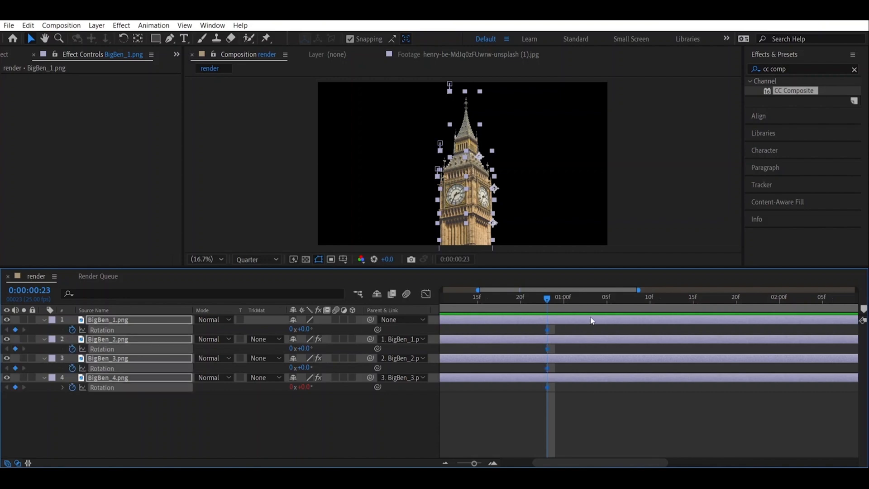
{"action": "left_click_drag", "start_coordinate": [546, 299], "coordinate": [779, 303]}
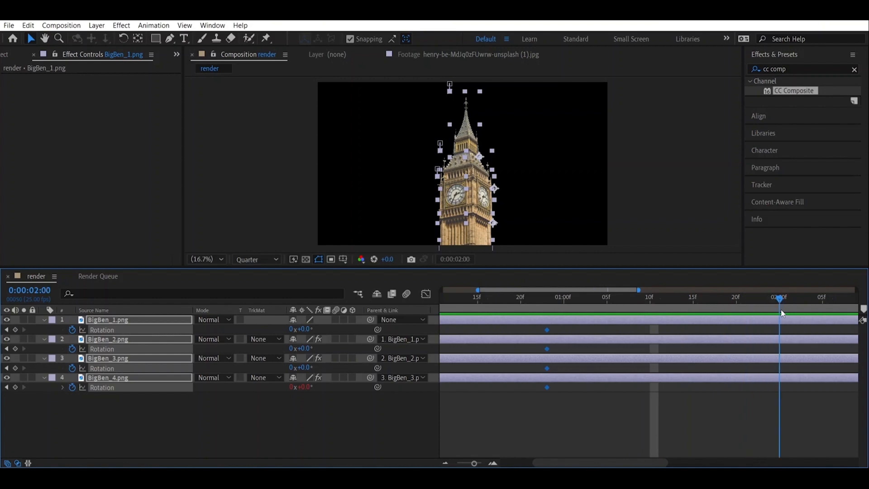
{"action": "left_click", "coordinate": [15, 330]}
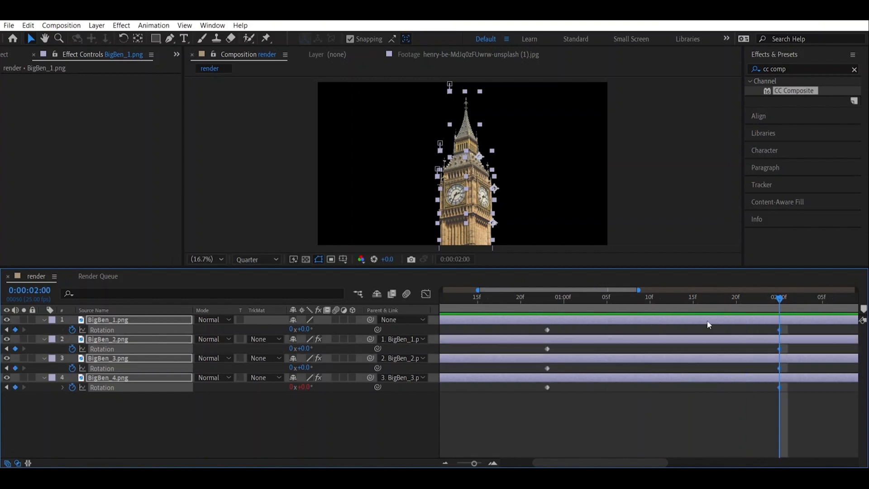
Step: Set the Rotation of all four layers to 17° at 0:00:01:05 and -19.5° at 0:00:01:15, and preview the sway
{"action": "left_click_drag", "start_coordinate": [780, 298], "coordinate": [602, 323]}
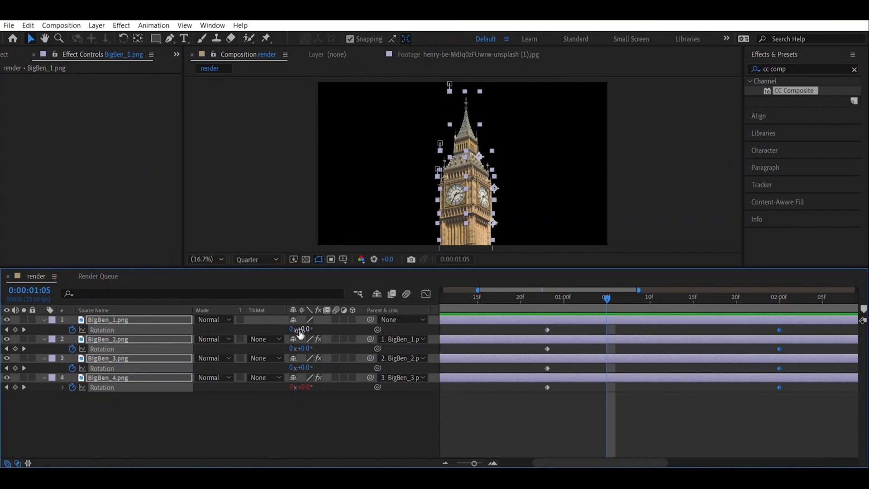
{"action": "left_click_drag", "start_coordinate": [303, 332], "coordinate": [314, 331]}
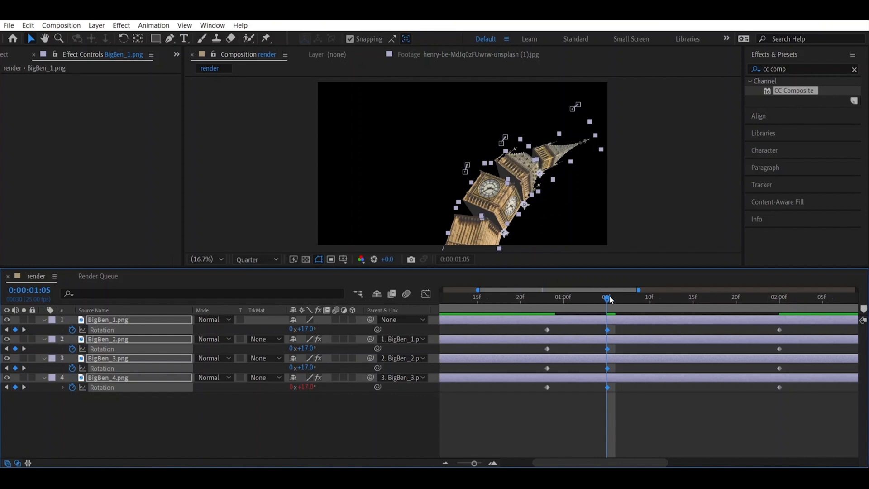
{"action": "left_click_drag", "start_coordinate": [609, 298], "coordinate": [693, 300]}
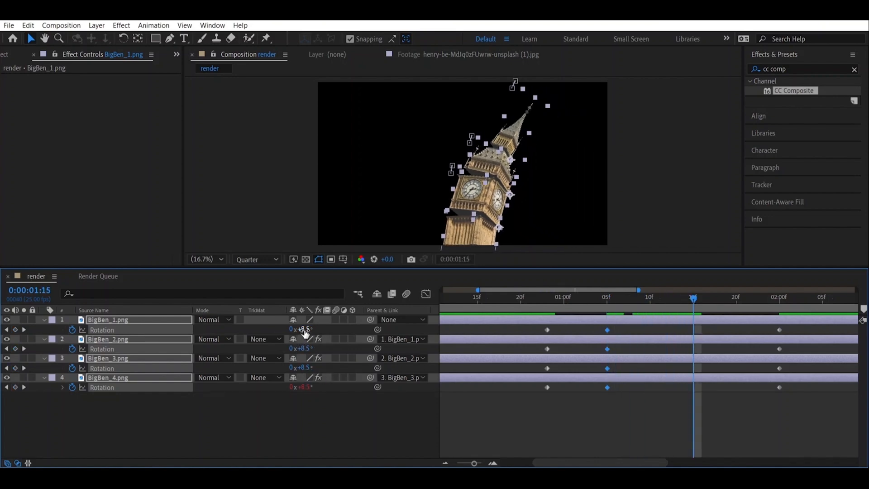
{"action": "left_click_drag", "start_coordinate": [302, 330], "coordinate": [290, 330]}
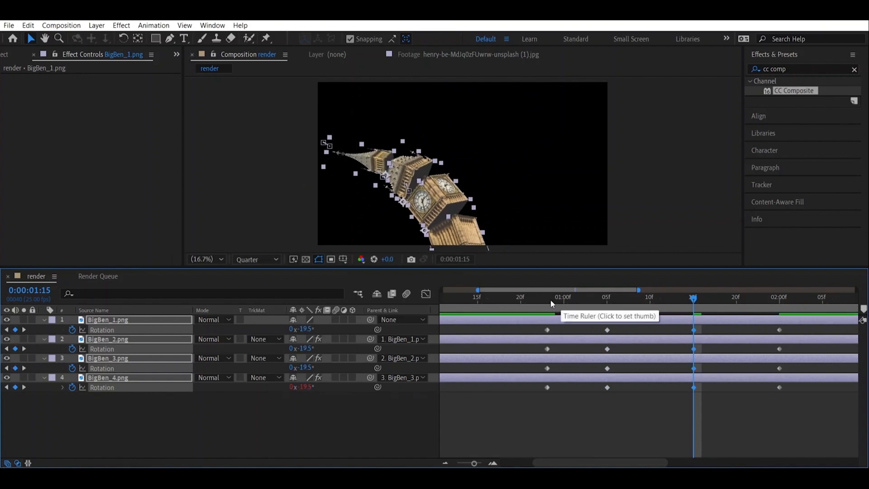
{"action": "left_click_drag", "start_coordinate": [503, 299], "coordinate": [494, 299]}
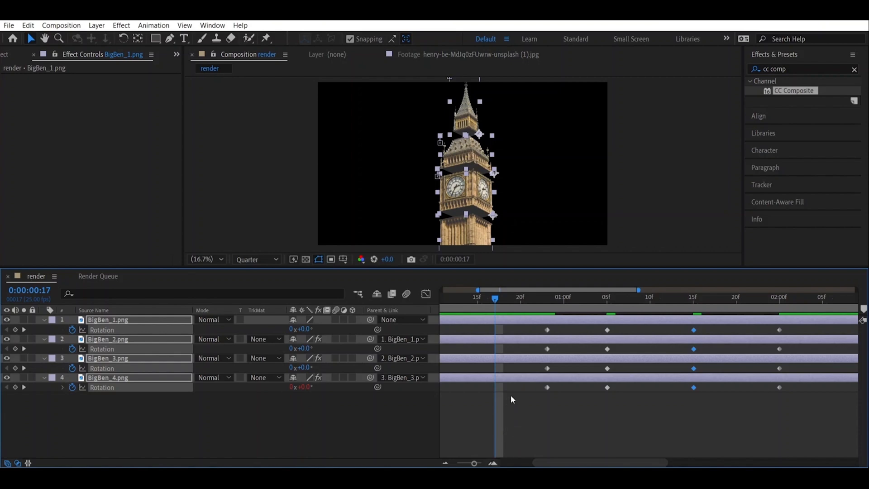
{"action": "key", "text": "space"}
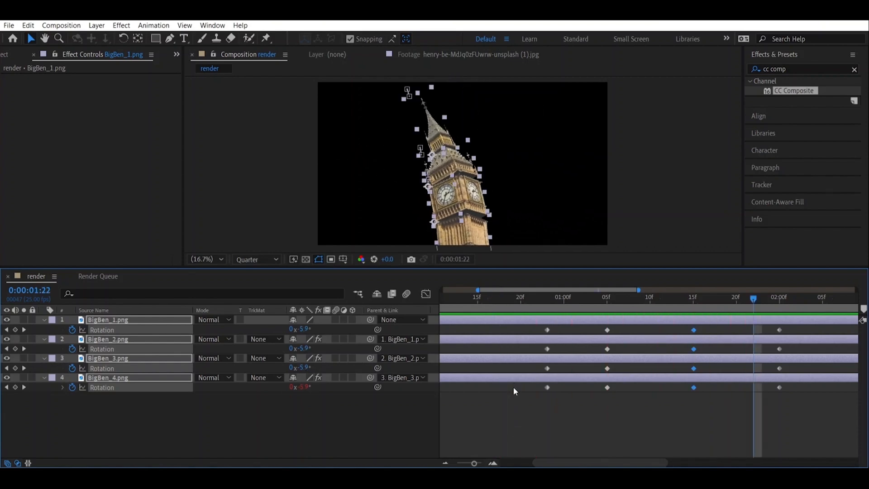
Step: Spread out all layers' Rotation keyframes by moving the second, third and last ones to 1:07, 1:20 and 2:04
{"action": "left_click_drag", "start_coordinate": [793, 403], "coordinate": [520, 328]}
{"action": "left_click_drag", "start_coordinate": [778, 387], "coordinate": [803, 387]}
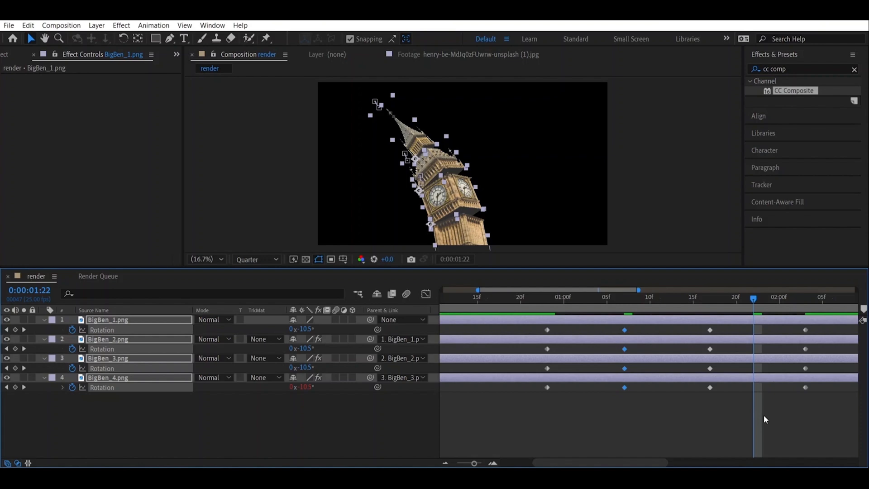
{"action": "left_click", "coordinate": [839, 414]}
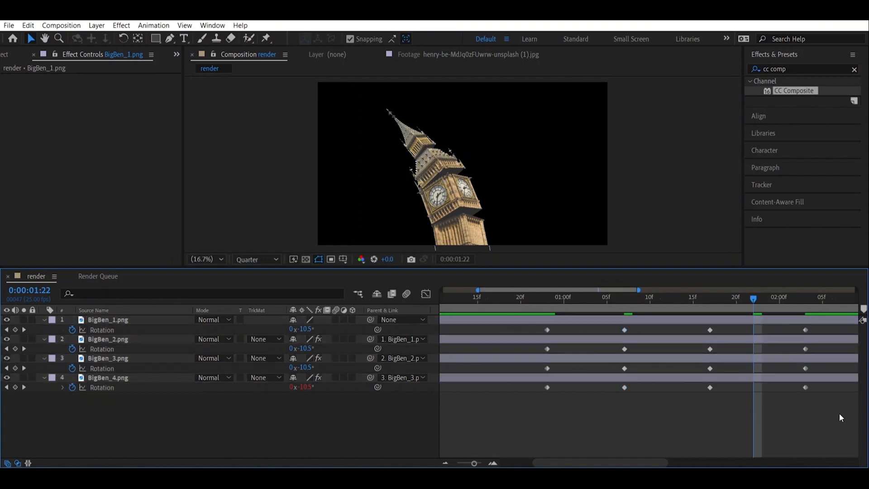
{"action": "left_click_drag", "start_coordinate": [831, 415], "coordinate": [432, 325]}
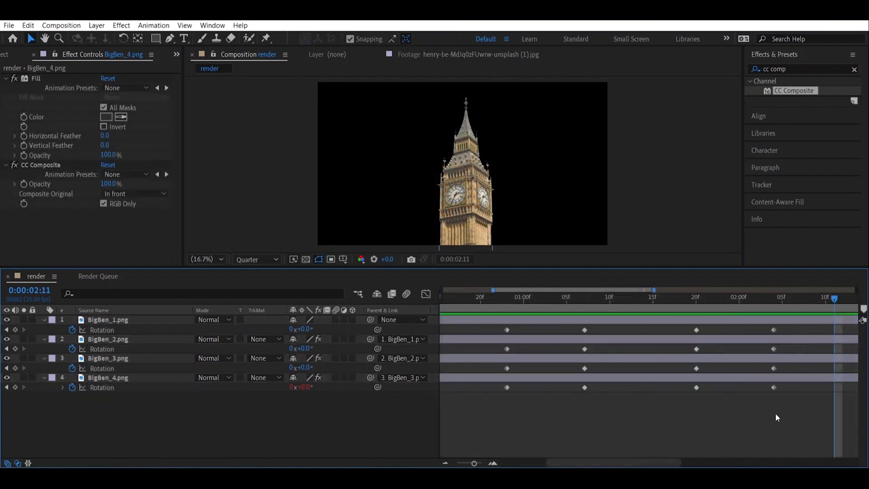
Step: Apply Easy Ease to all Rotation keyframes of the four layers and sharpen their speed graph into steep peaks between keyframes
{"action": "left_click_drag", "start_coordinate": [773, 383], "coordinate": [503, 319]}
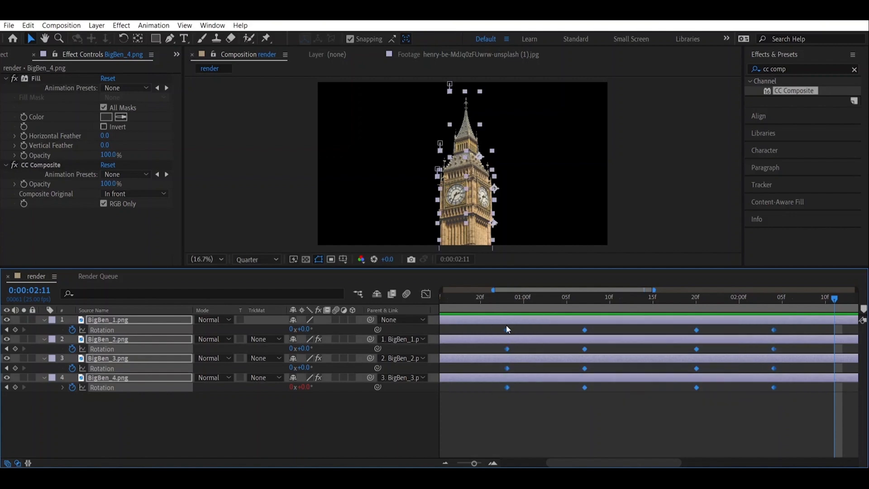
{"action": "right_click", "coordinate": [507, 331]}
{"action": "mouse_move", "coordinate": [527, 325]}
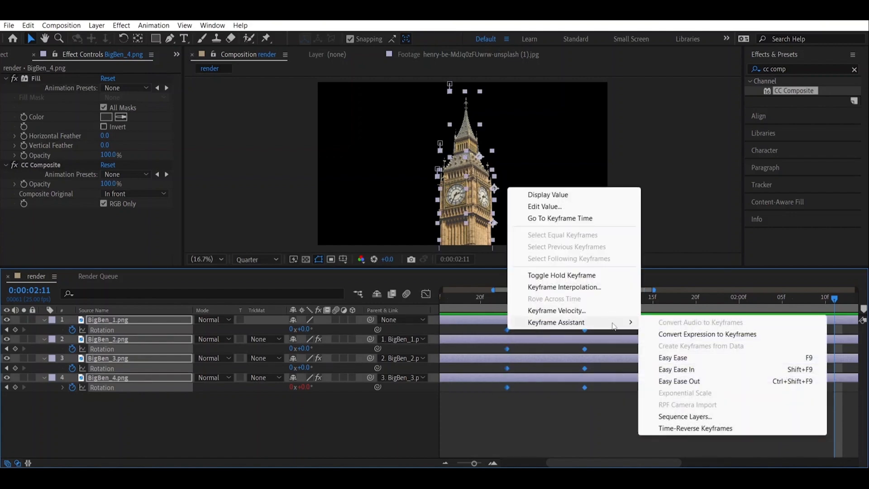
{"action": "left_click", "coordinate": [672, 358]}
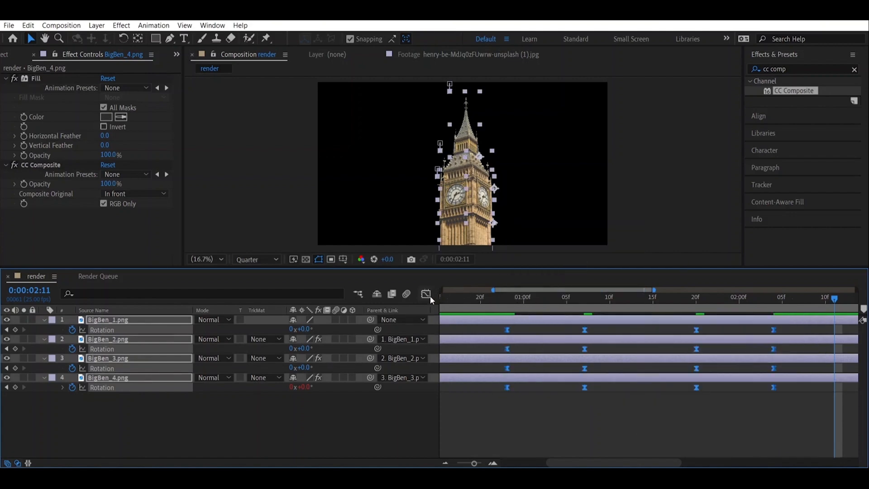
{"action": "left_click", "coordinate": [426, 294]}
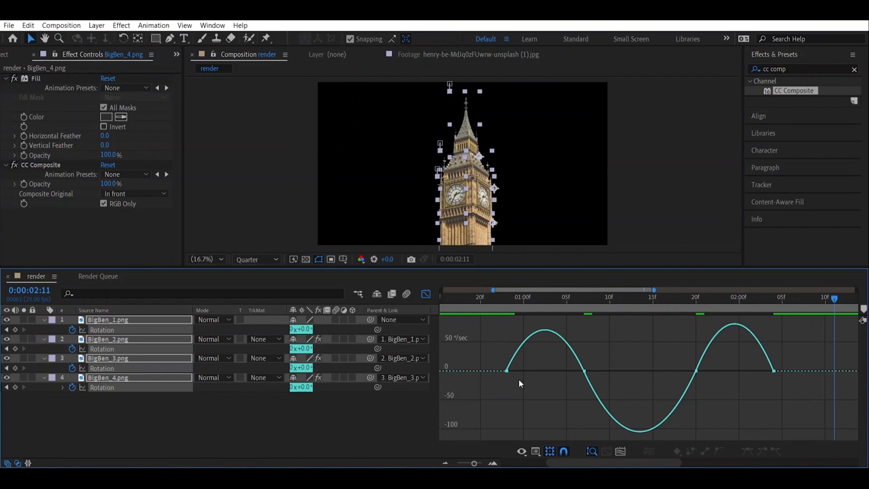
{"action": "left_click_drag", "start_coordinate": [499, 362], "coordinate": [639, 379]}
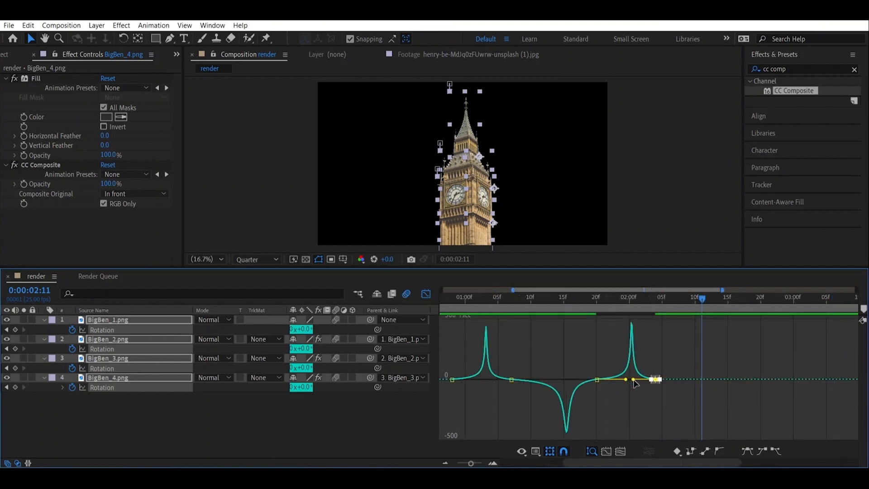
Step: Steepen the last speed peak in the Rotation graph of all four BigBen layers and preview the animation from the start
{"action": "left_click_drag", "start_coordinate": [630, 380], "coordinate": [635, 382]}
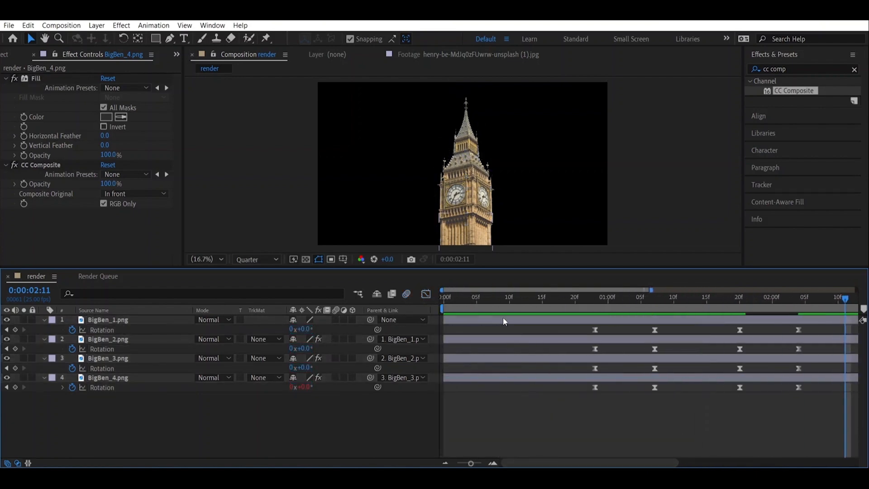
{"action": "left_click_drag", "start_coordinate": [494, 295], "coordinate": [397, 293]}
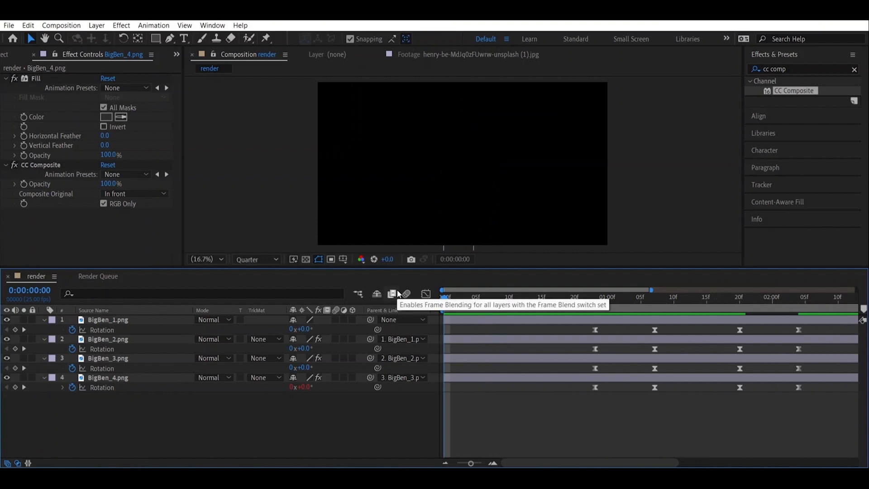
{"action": "key", "text": "space"}
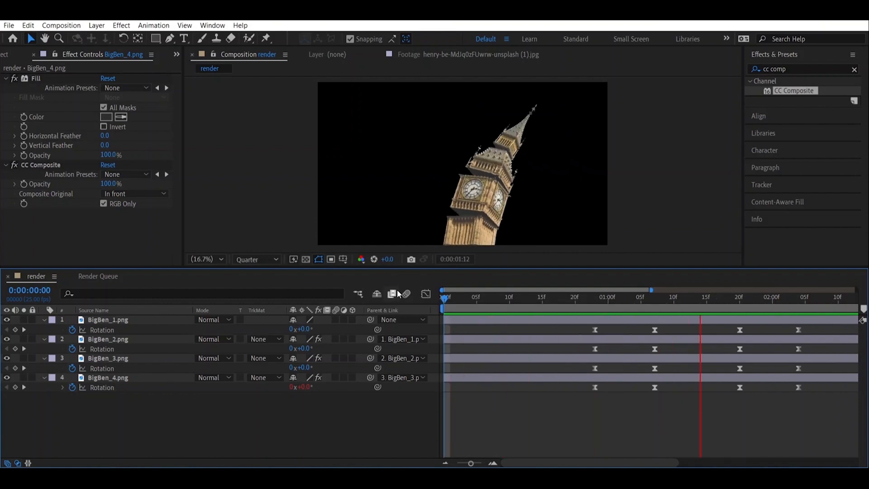
{"action": "key", "text": "space"}
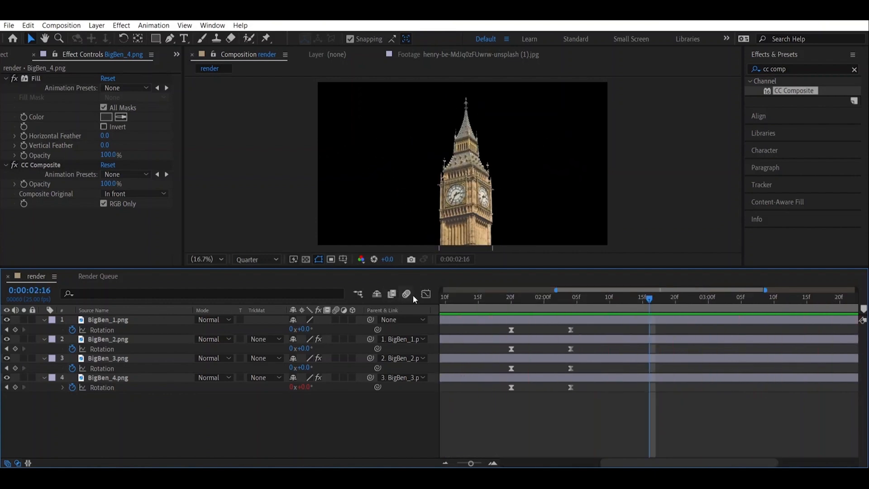
Step: Enable motion blur for the composition and all four BigBen layers, and preview the animation from the first frame
{"action": "left_click", "coordinate": [409, 294]}
{"action": "left_click", "coordinate": [336, 319]}
{"action": "left_click", "coordinate": [335, 339]}
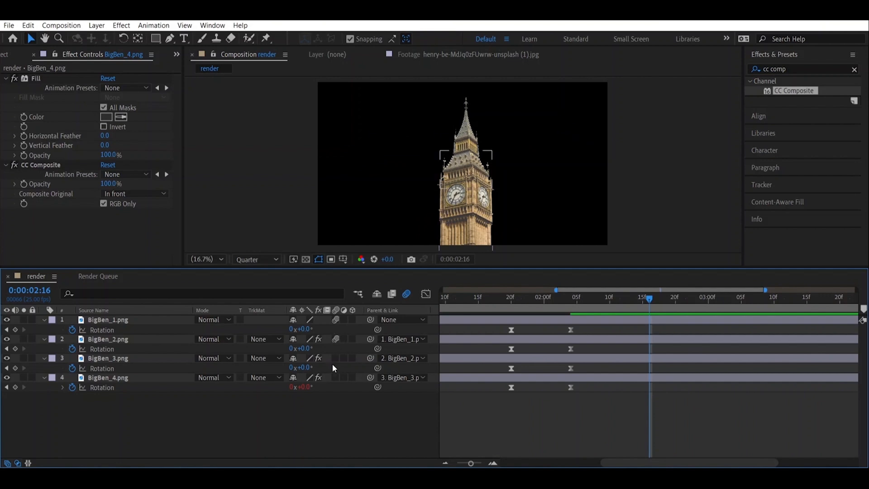
{"action": "left_click", "coordinate": [333, 357]}
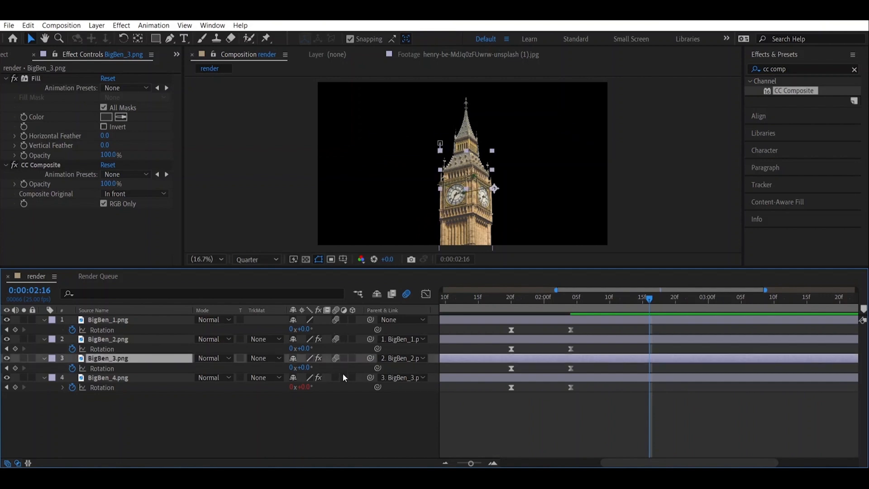
{"action": "left_click", "coordinate": [335, 377]}
{"action": "left_click_drag", "start_coordinate": [605, 462], "coordinate": [514, 465]}
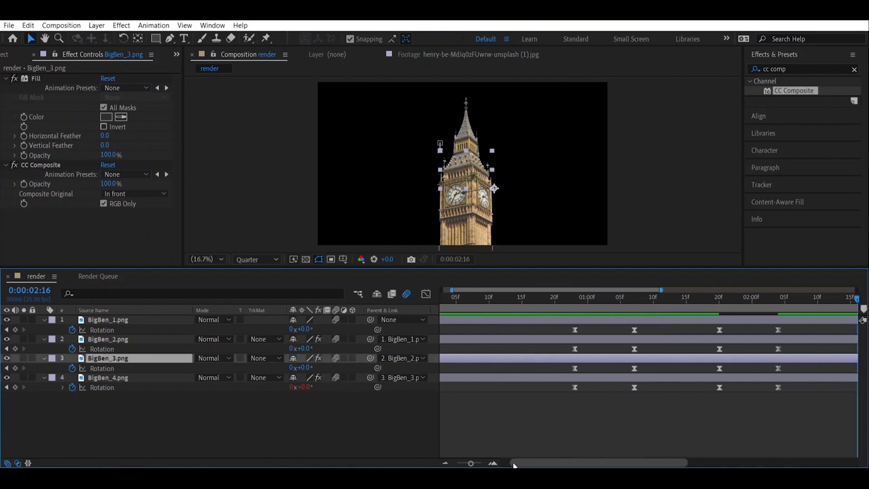
{"action": "left_click_drag", "start_coordinate": [488, 302], "coordinate": [364, 298]}
{"action": "key", "text": "space"}
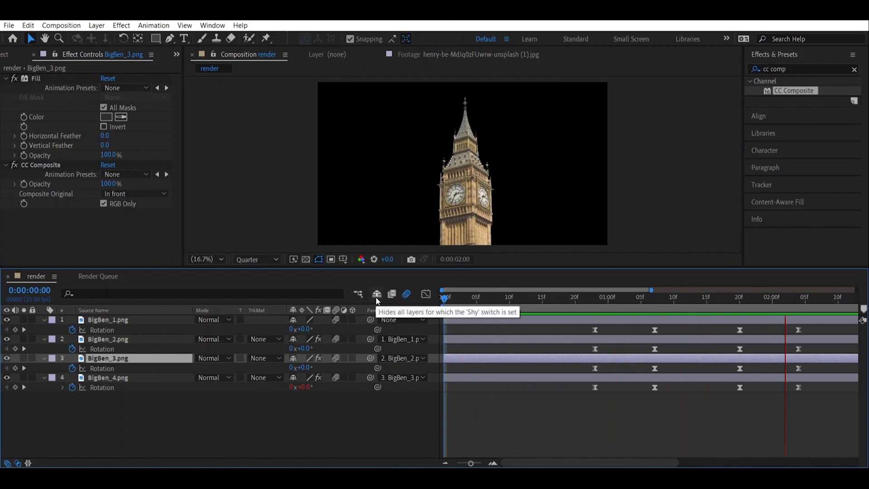
{"action": "left_click", "coordinate": [506, 399]}
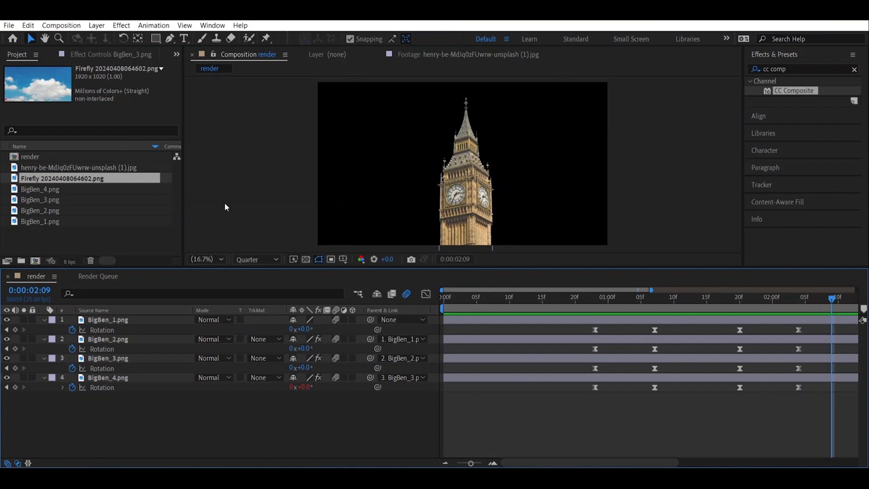
Step: Add the Firefly sky image beneath the BigBen layers at 267% scale and preview the animation from the start
{"action": "left_click_drag", "start_coordinate": [131, 185], "coordinate": [162, 428]}
{"action": "key", "text": "s"}
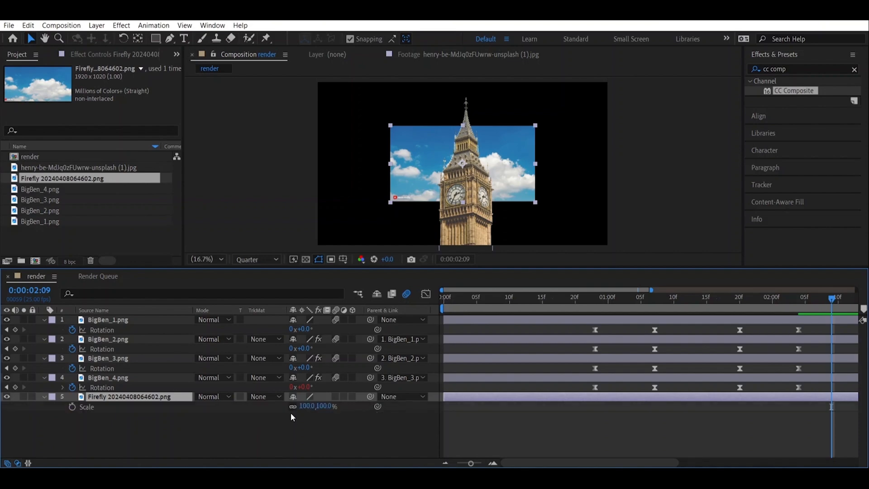
{"action": "left_click_drag", "start_coordinate": [322, 406], "coordinate": [437, 410]}
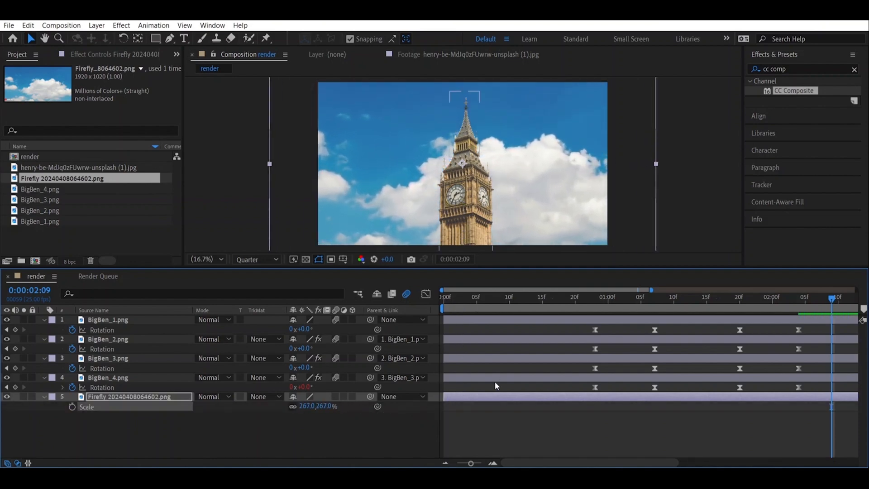
{"action": "key", "text": "Home"}
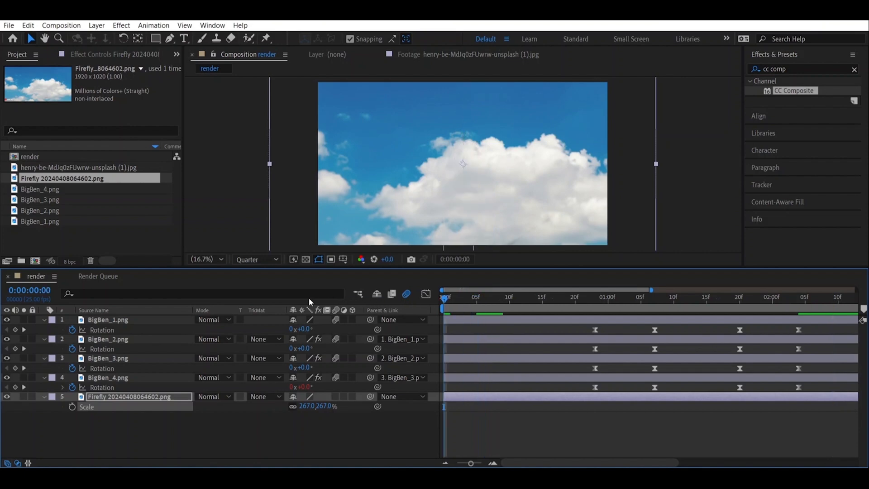
{"action": "key", "text": "space"}
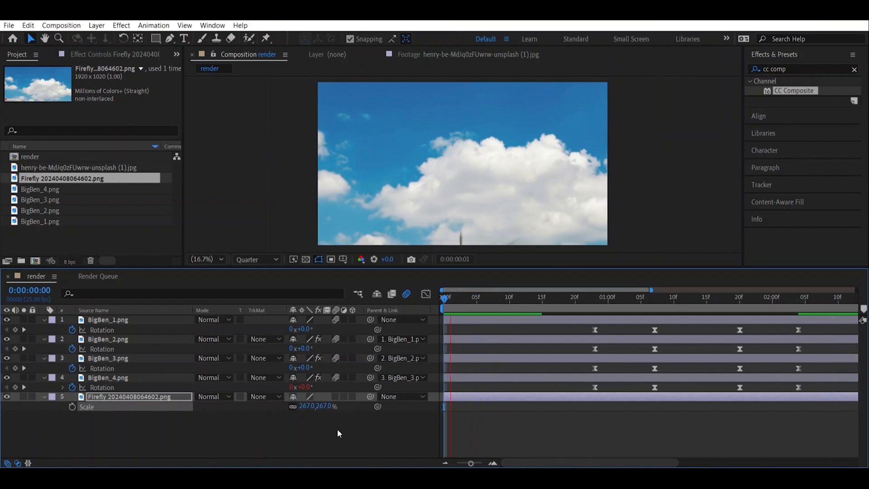